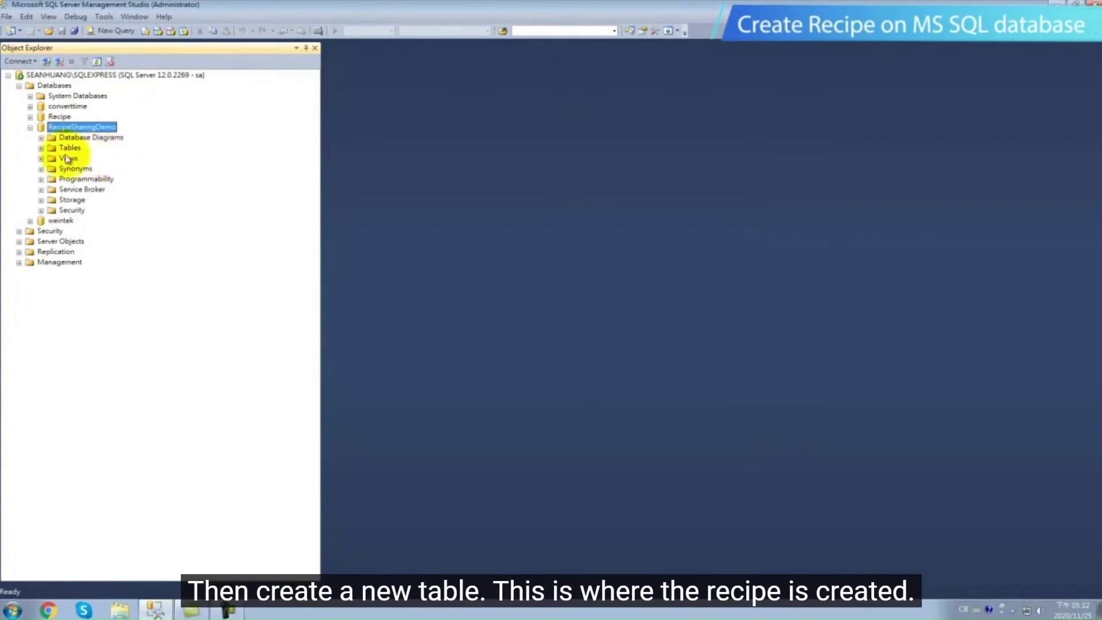
# Create a new table in the RecipeSharingDemo database
pyautogui.click(41, 148)
pyautogui.click(69, 150)
pyautogui.rightClick(68, 150)
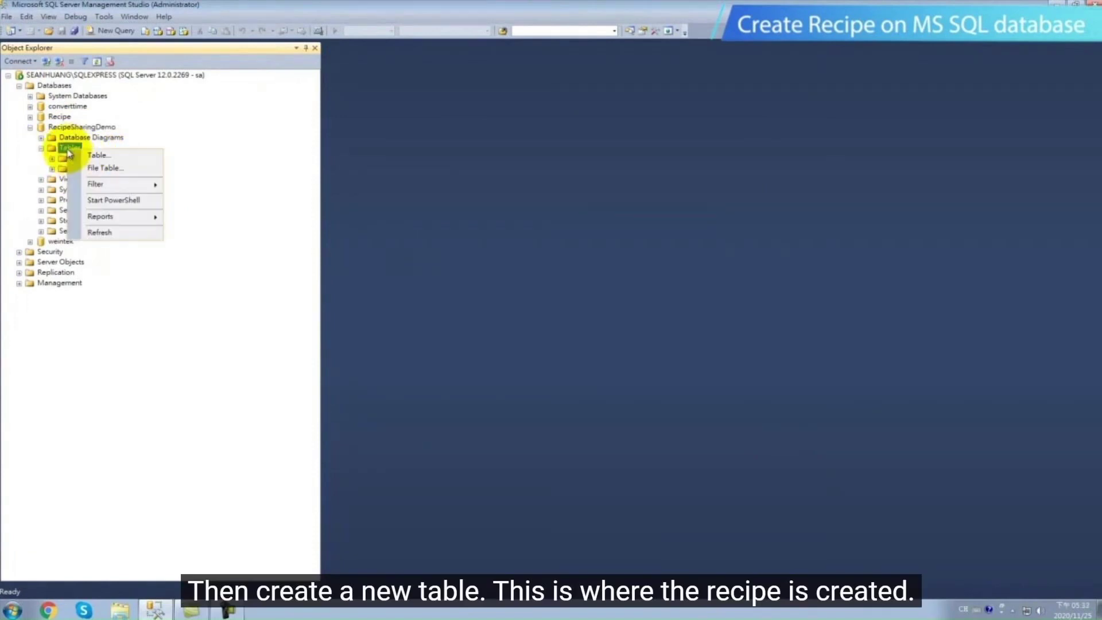
pyautogui.click(97, 155)
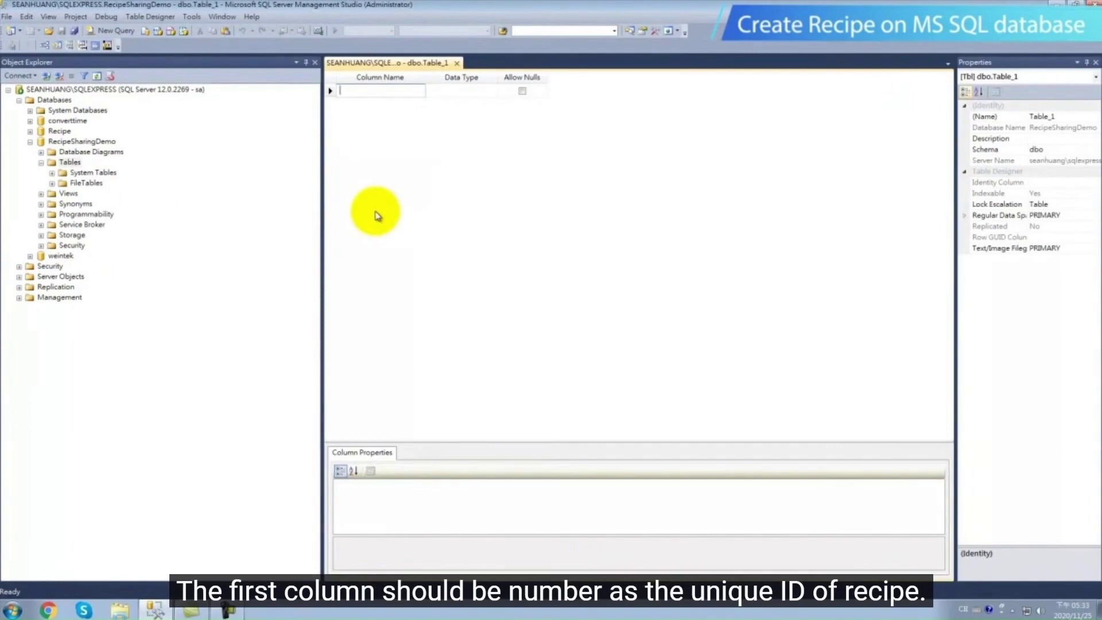
# Define the first column as Number with the int data type
pyautogui.write('Numb')
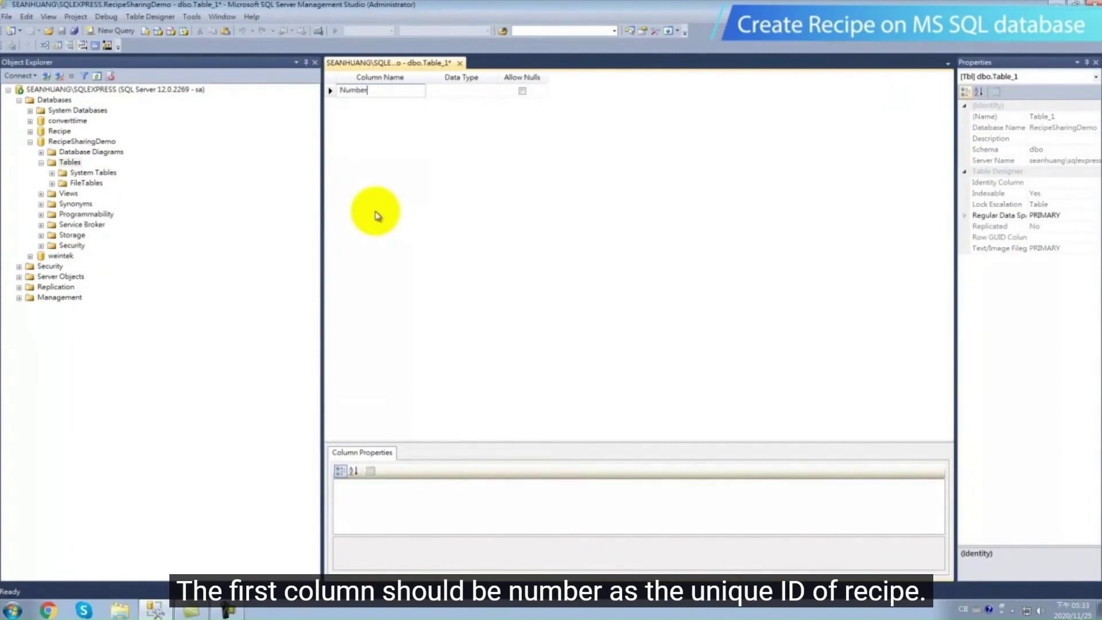
pyautogui.write('er')
pyautogui.press('Tab')
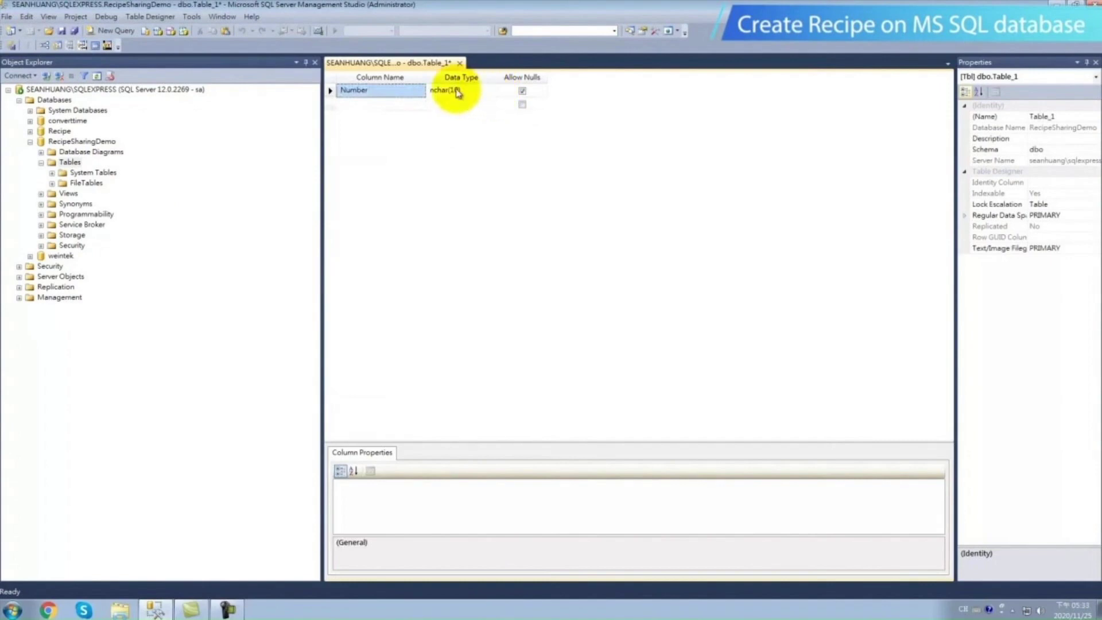
pyautogui.click(453, 90)
pyautogui.click(492, 93)
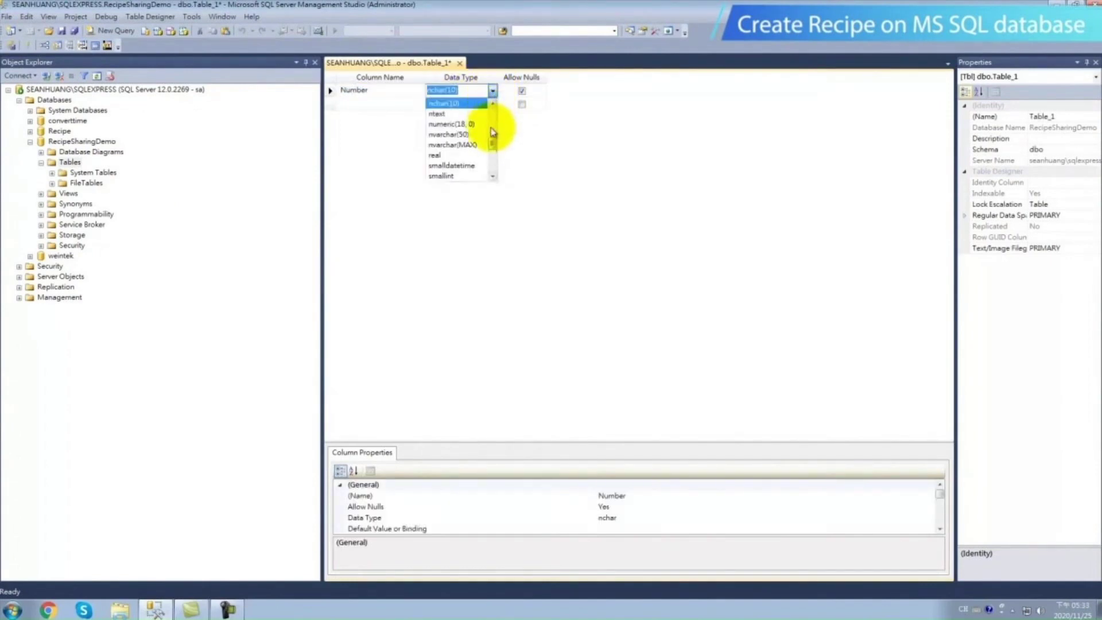
pyautogui.moveTo(492, 144); pyautogui.dragTo(492, 140)
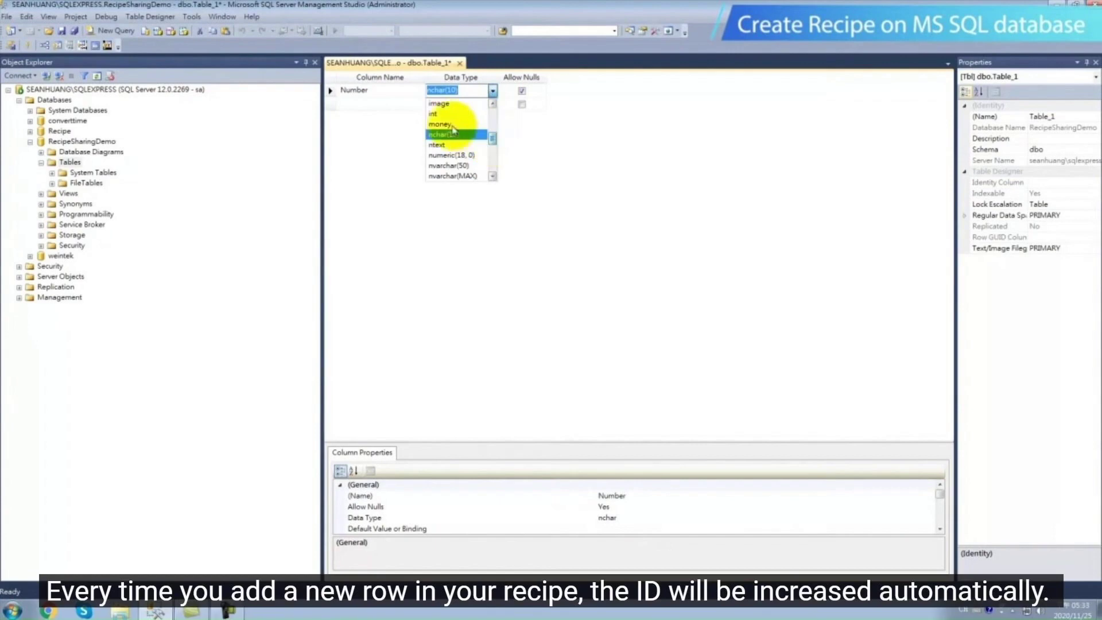
pyautogui.click(435, 114)
pyautogui.click(497, 158)
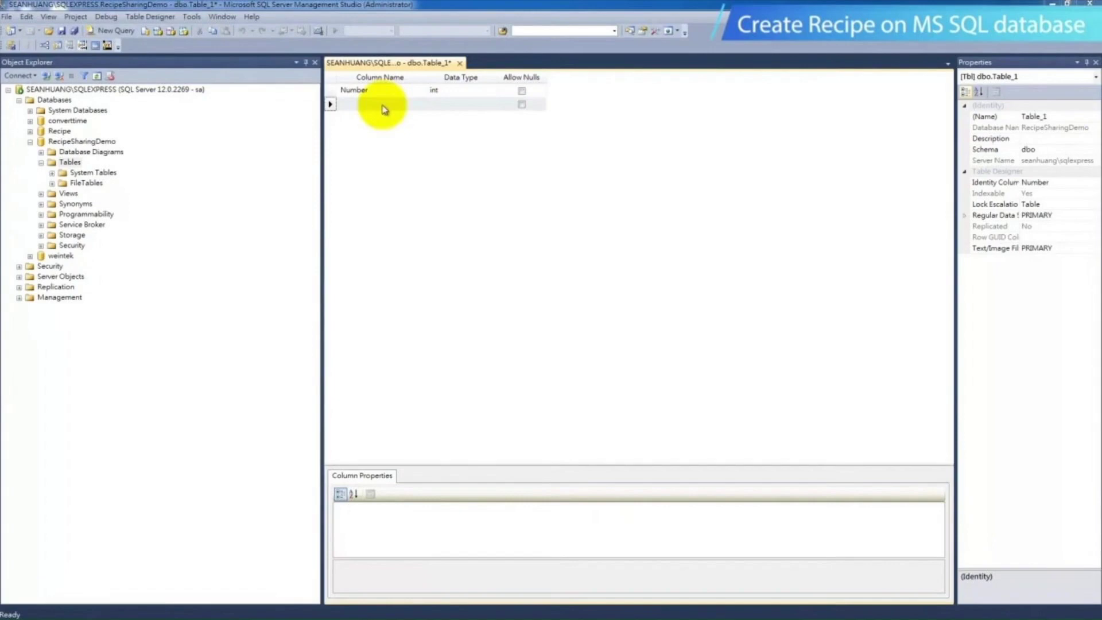
# Add a second column named Water with the int data type
pyautogui.click(383, 105)
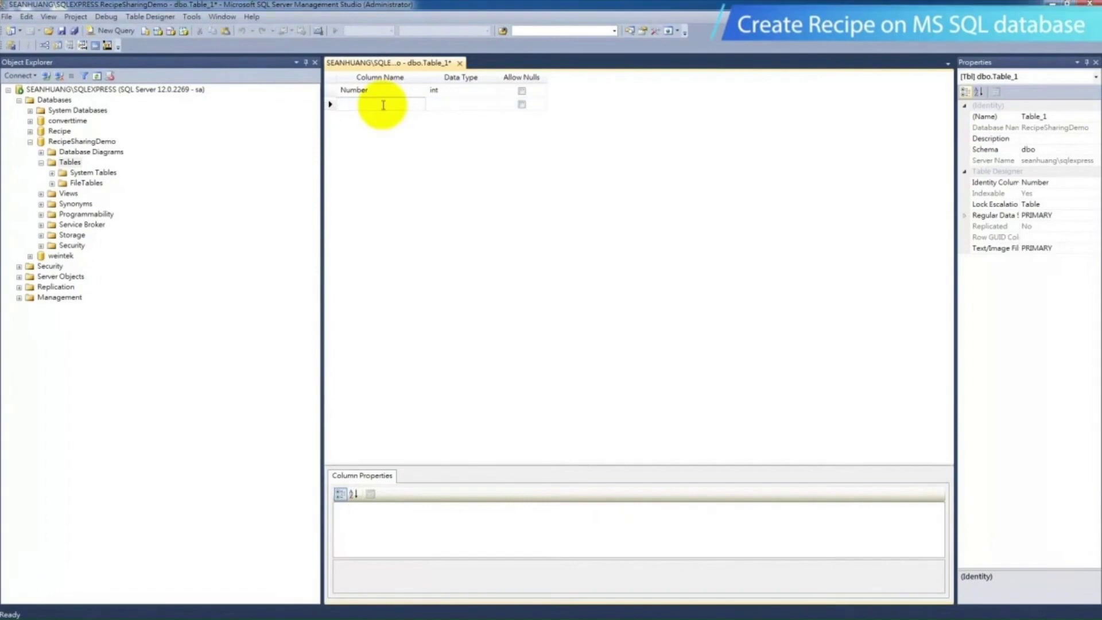
pyautogui.write('Water')
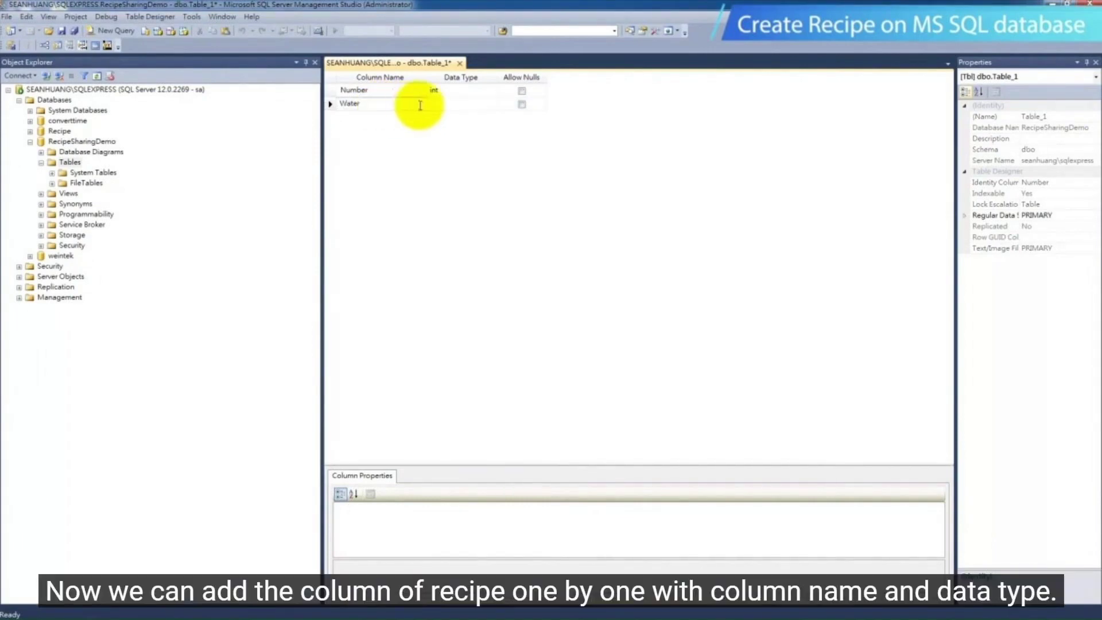
pyautogui.click(448, 104)
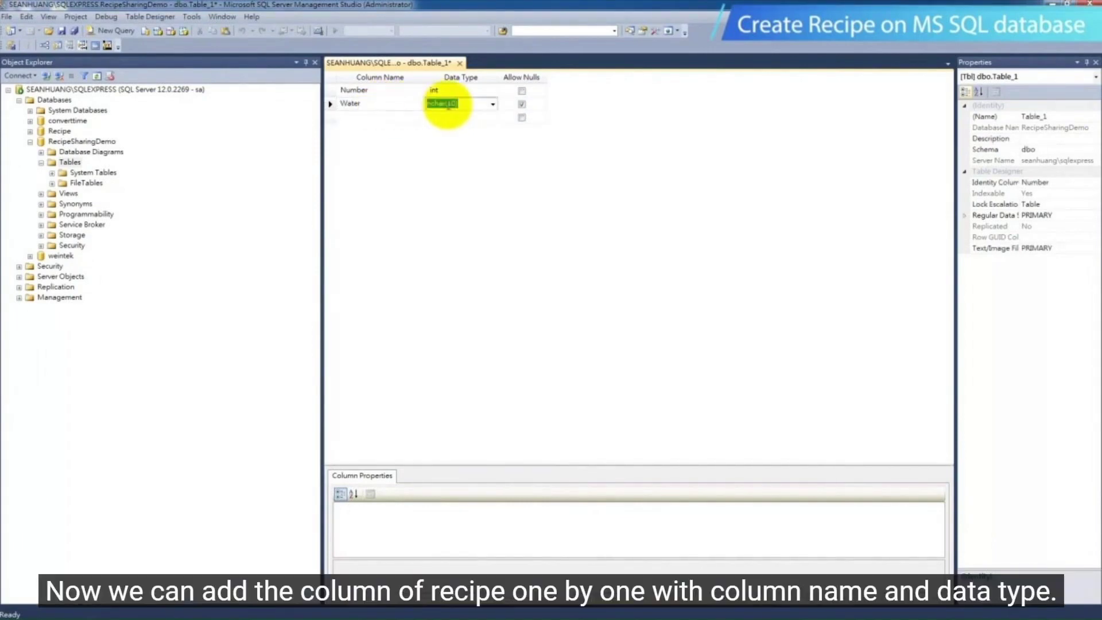
pyautogui.click(493, 104)
pyautogui.scroll(3, 487, 123)
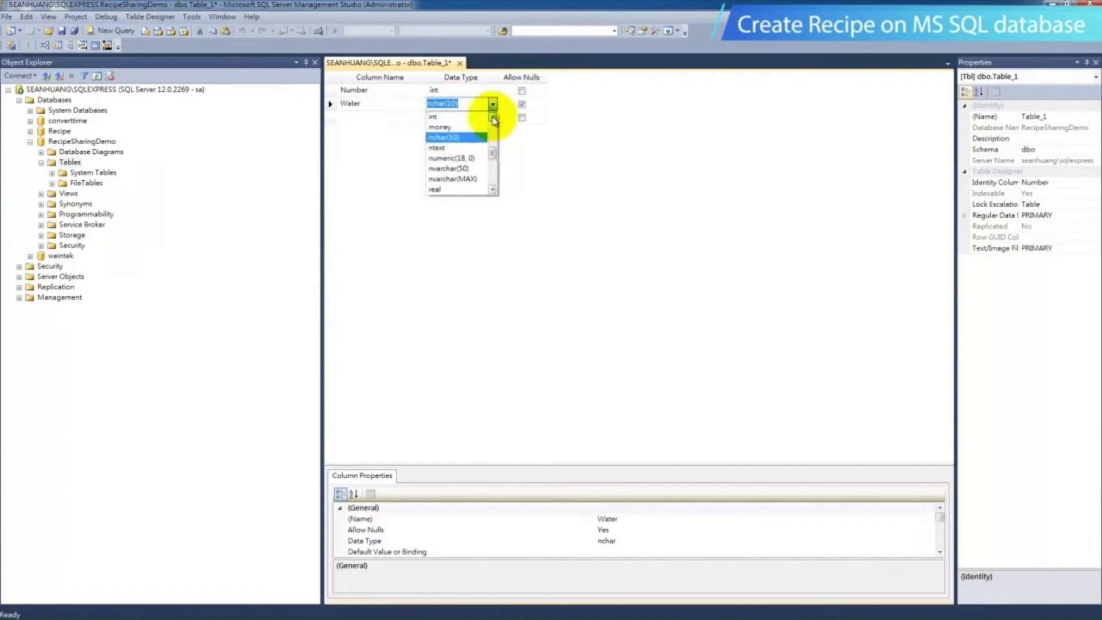
pyautogui.click(467, 128)
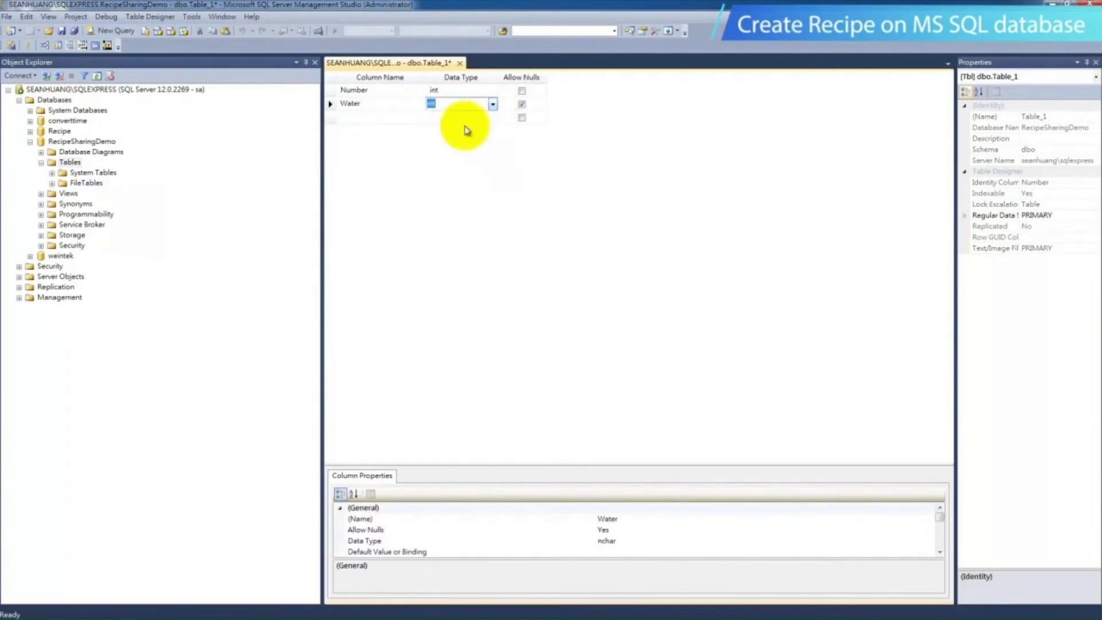
# Add a column named Apple below Water with the int data type
pyautogui.click(384, 116)
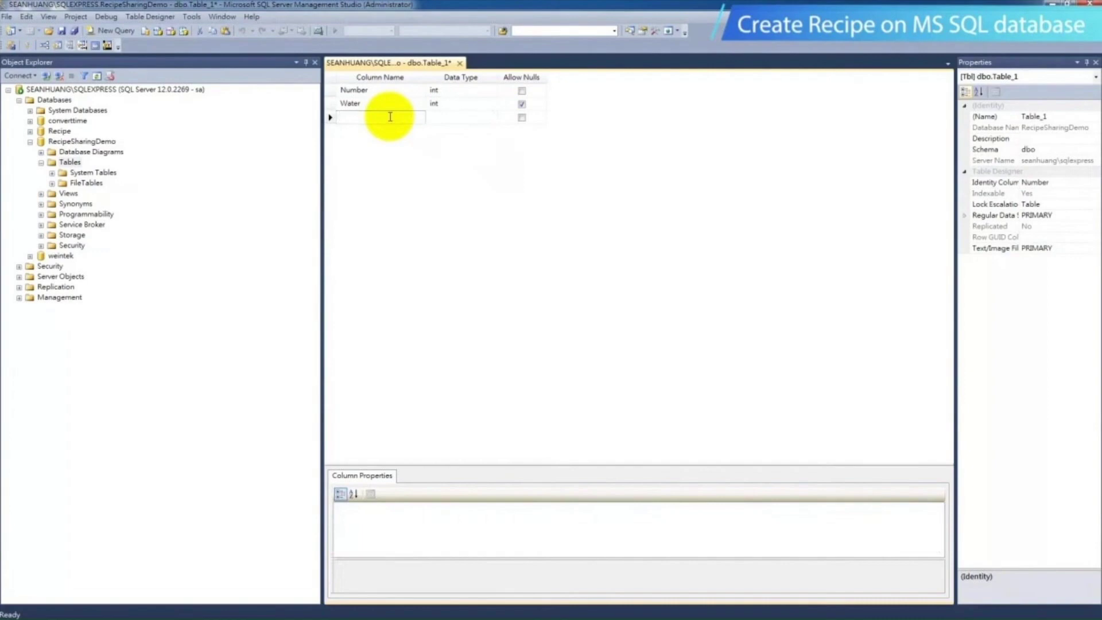
pyautogui.write('Apple')
pyautogui.click(460, 117)
pyautogui.click(492, 118)
pyautogui.click(492, 126)
pyautogui.click(492, 126)
pyautogui.click(492, 126)
pyautogui.click(470, 139)
# Add a column named Orange below Apple with the int data type
pyautogui.click(407, 132)
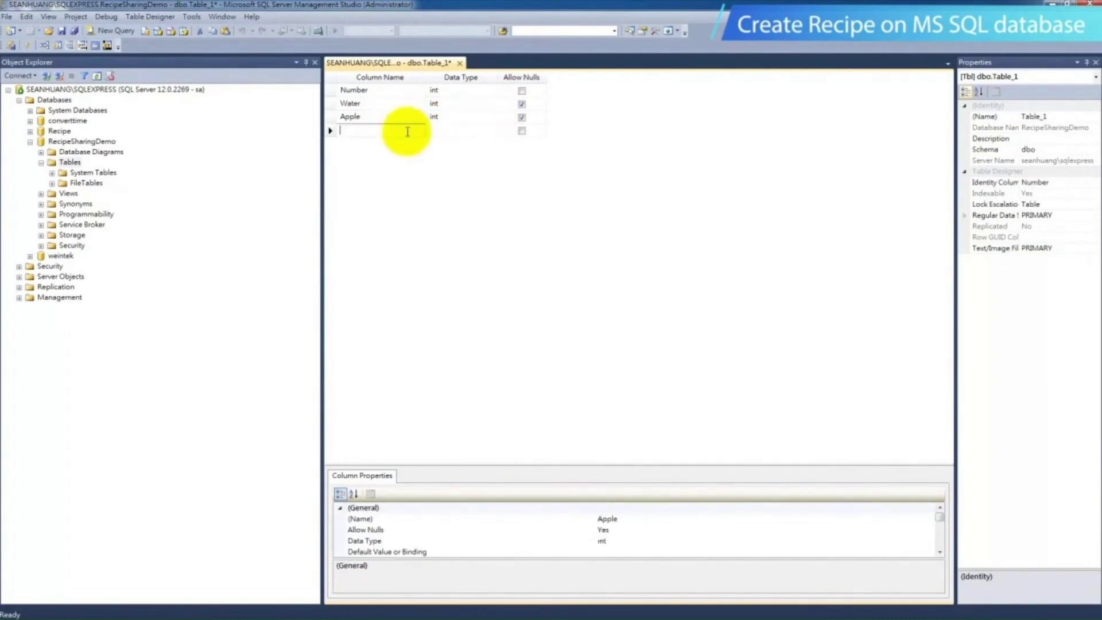
pyautogui.write('Orange')
pyautogui.click(491, 133)
pyautogui.click(492, 132)
pyautogui.click(471, 152)
# Add a column named Grape below Orange with the int data type
pyautogui.click(383, 145)
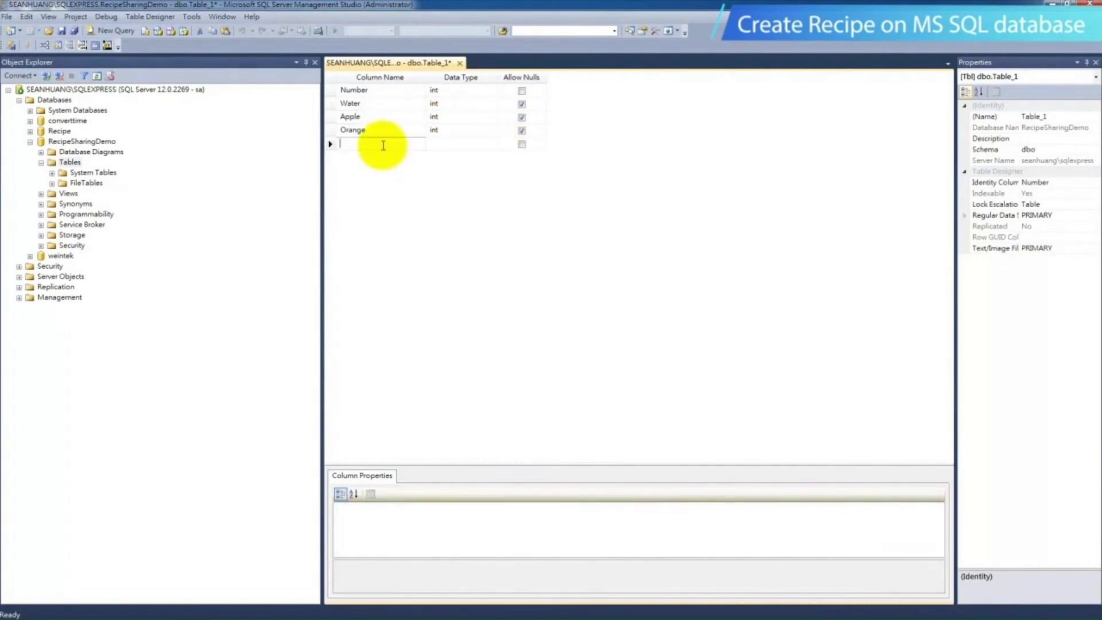
pyautogui.write('Grape')
pyautogui.click(491, 144)
pyautogui.click(493, 145)
pyautogui.click(471, 165)
# Add a column named Sugar below Grape with the int data type
pyautogui.click(370, 158)
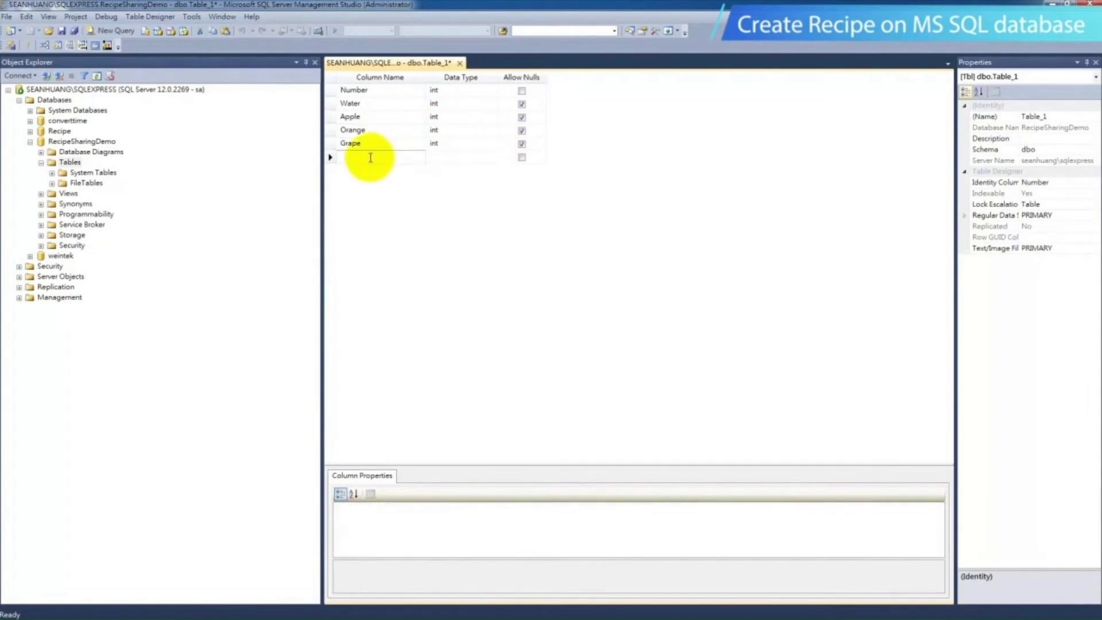
pyautogui.write('Sugar')
pyautogui.click(491, 158)
pyautogui.click(493, 158)
pyautogui.click(470, 178)
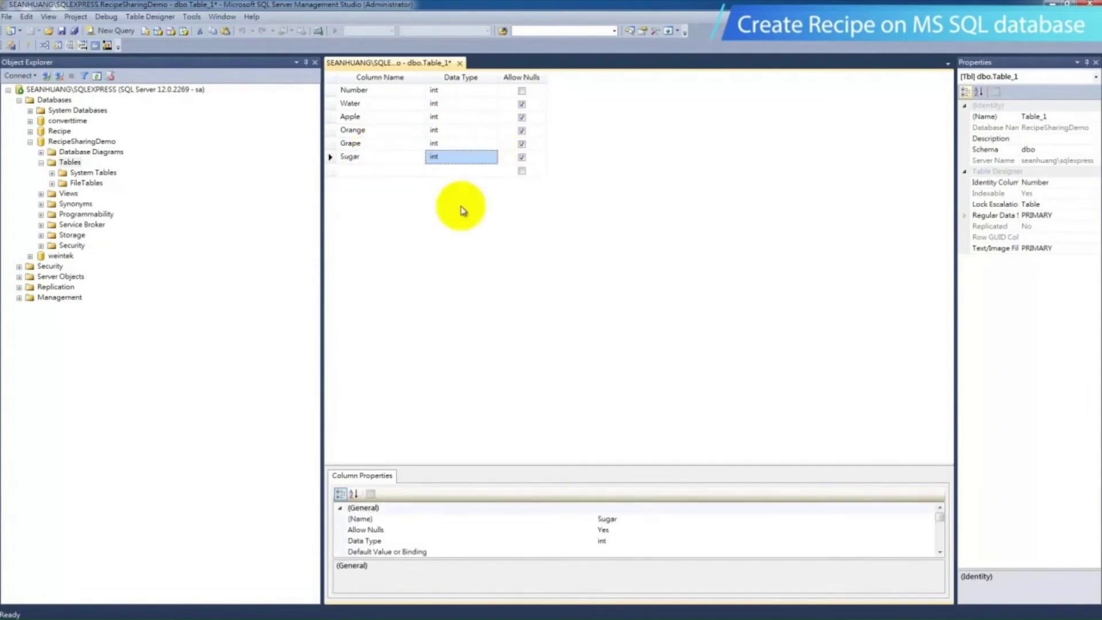
# Set the Number column as the table's identity column and primary key
pyautogui.click(331, 91)
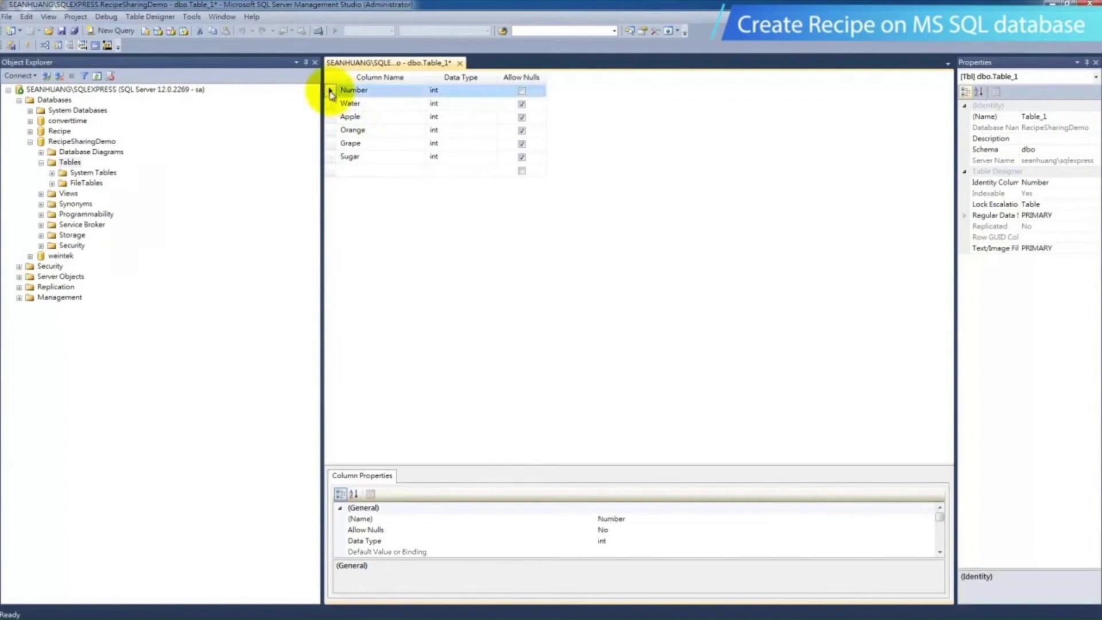
pyautogui.click(1057, 183)
pyautogui.click(1095, 183)
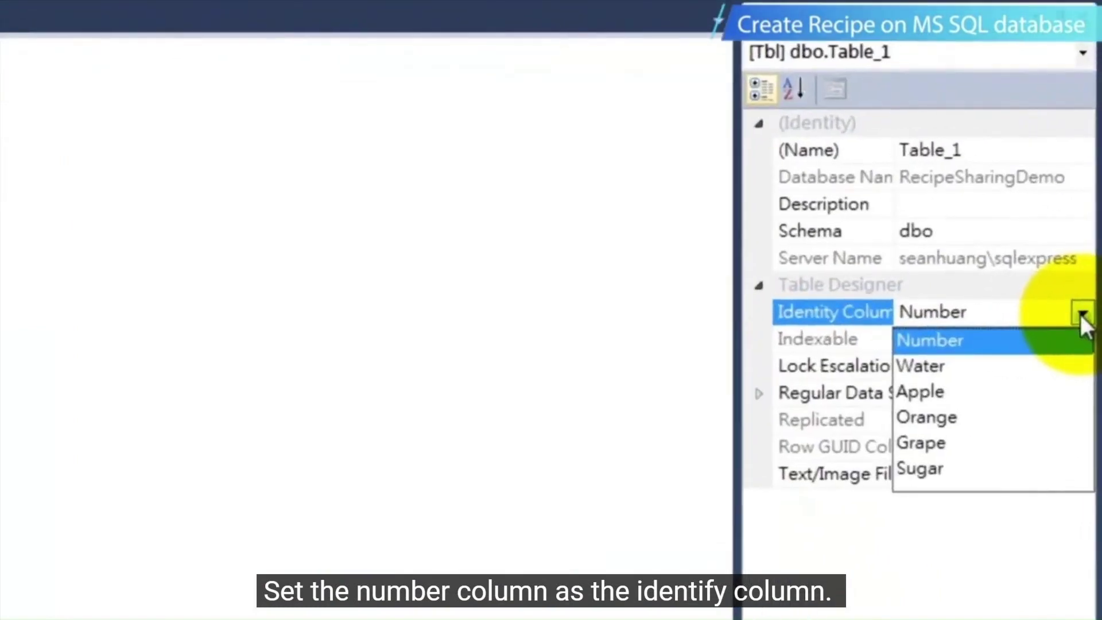
pyautogui.click(1027, 338)
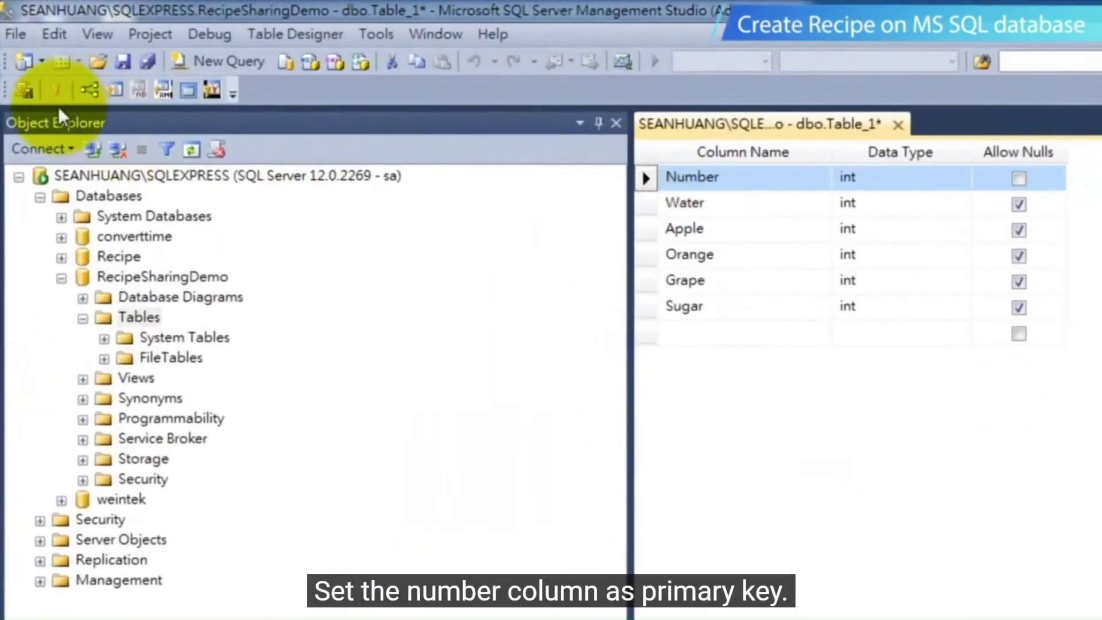
pyautogui.click(52, 92)
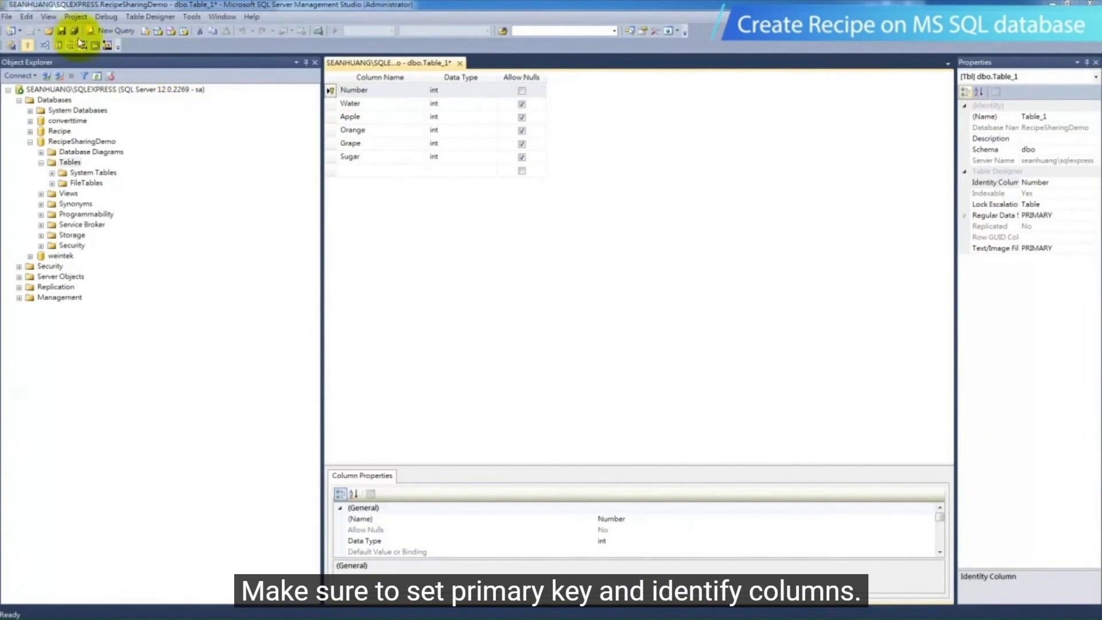
# Save the table design under the name Recipe
pyautogui.click(62, 32)
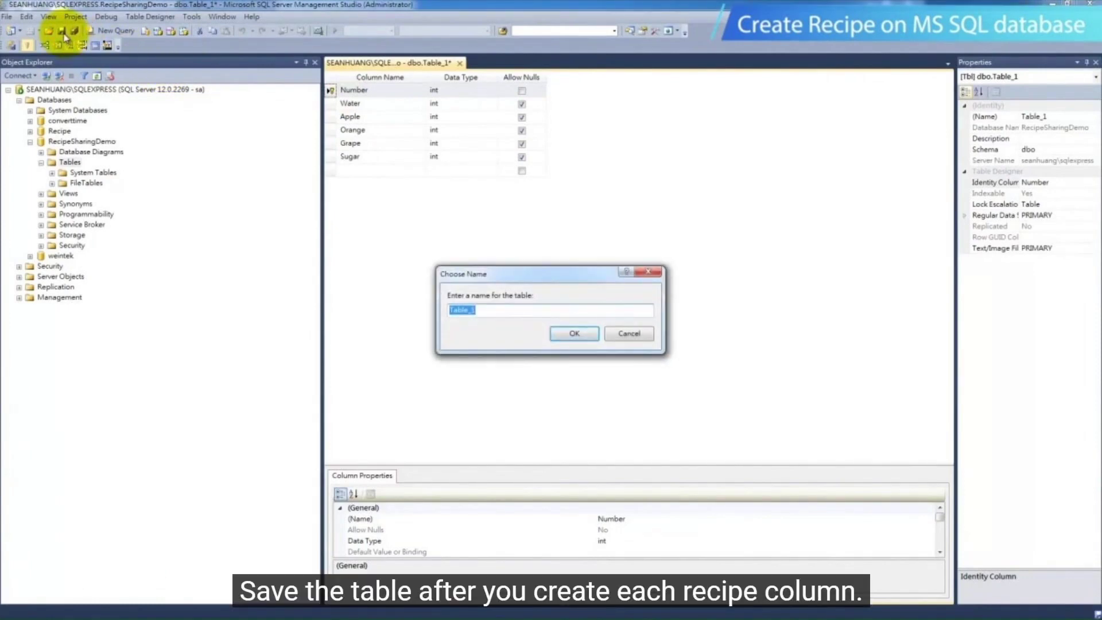
pyautogui.write('Recipe')
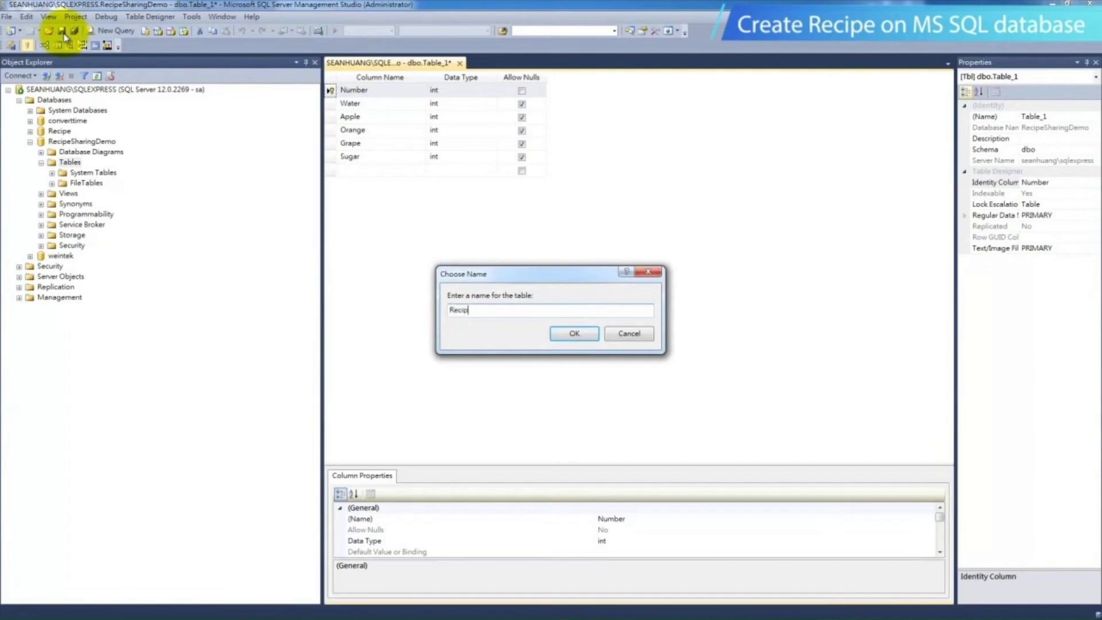
pyautogui.click(567, 328)
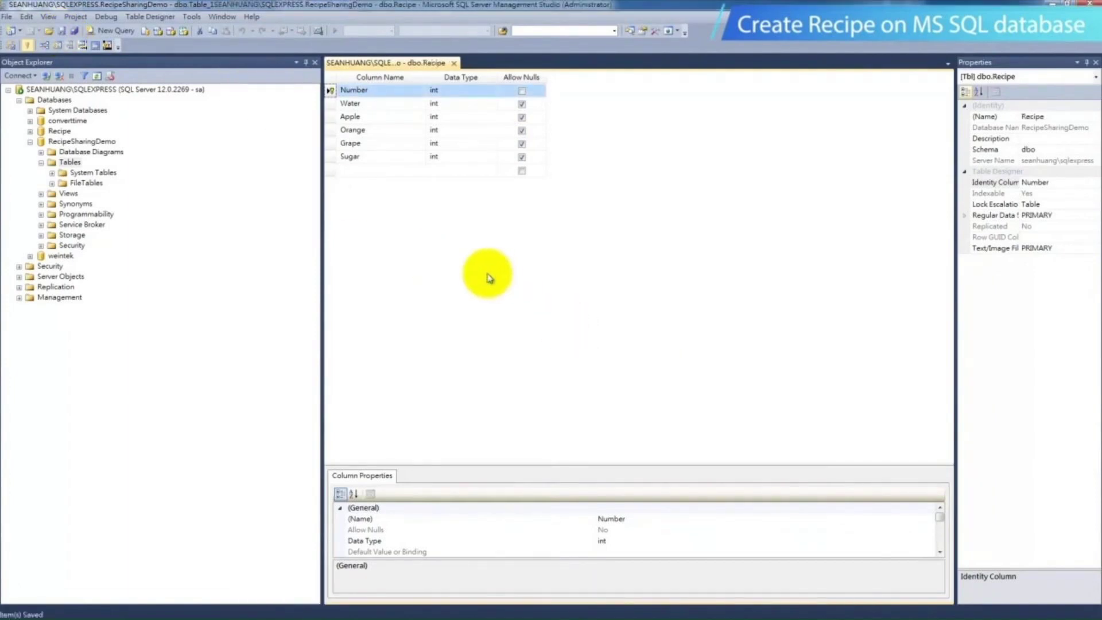
# Open the top 200 rows of the dbo.Recipe table for editing
pyautogui.click(92, 194)
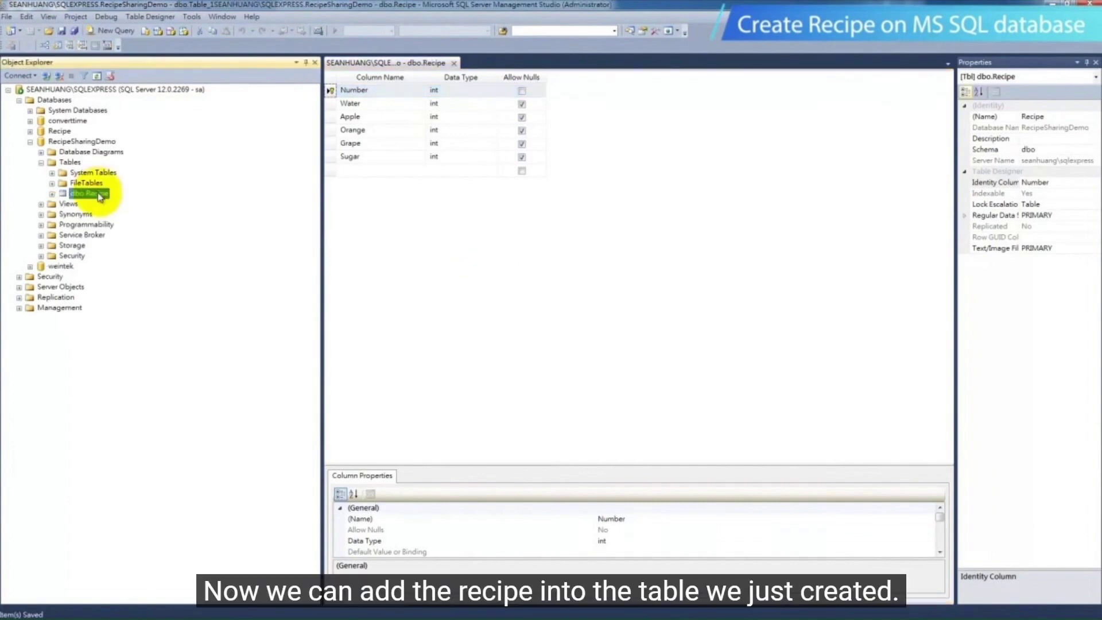
pyautogui.rightClick(102, 194)
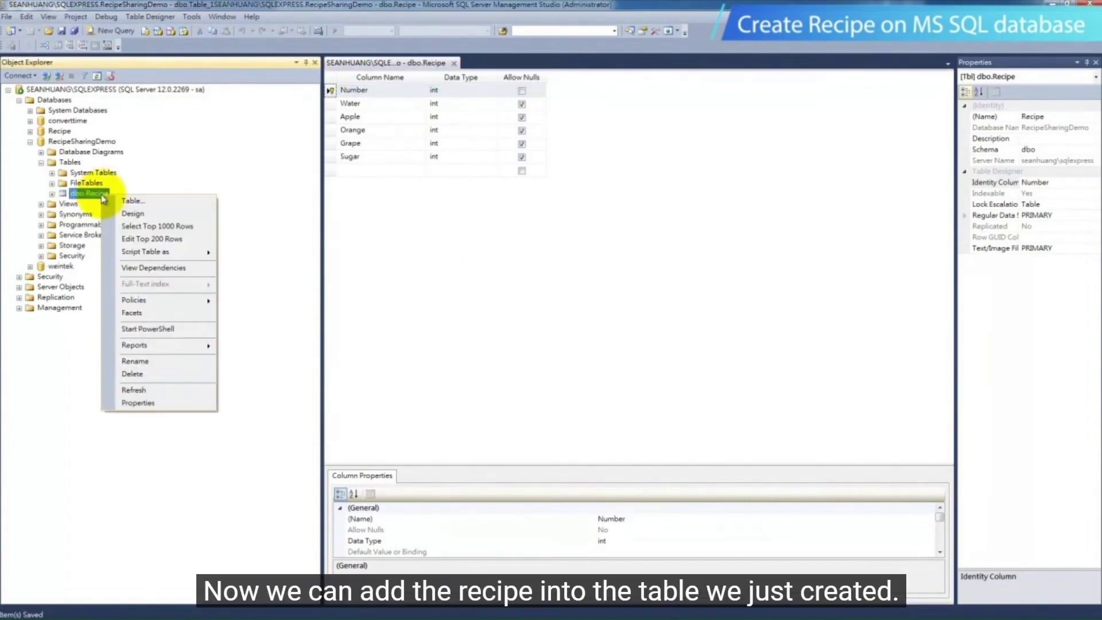
pyautogui.click(147, 239)
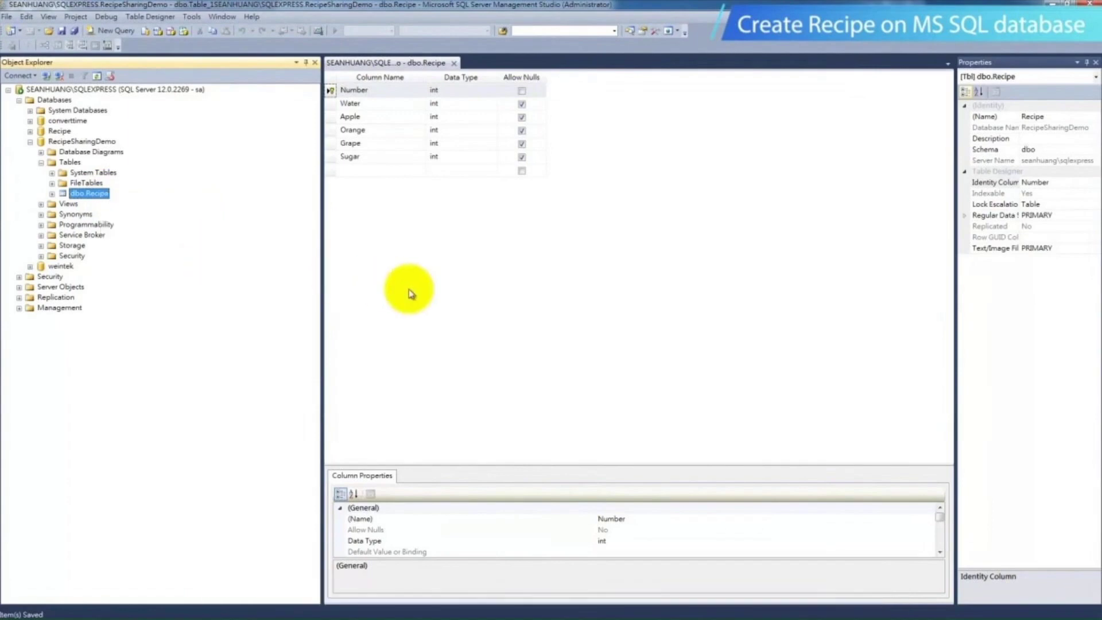
# Enter the first recipe row with Water 1, Apple 1, Orange 0, Grape 0 and Sugar 1
pyautogui.click(418, 89)
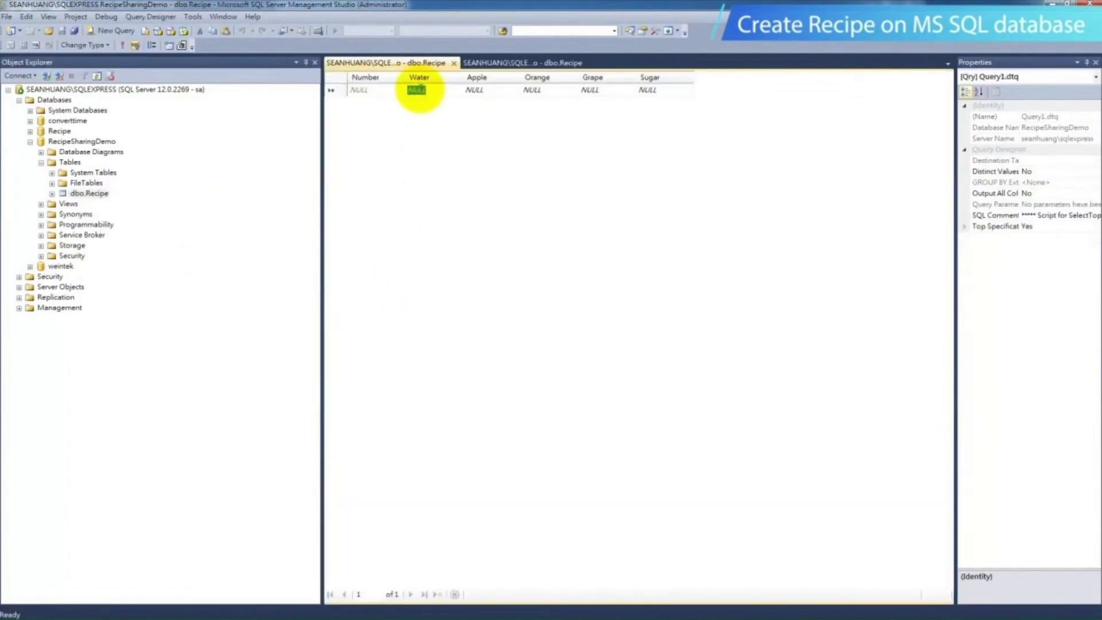
pyautogui.write('1')
pyautogui.click(474, 90)
pyautogui.write('1')
pyautogui.click(531, 90)
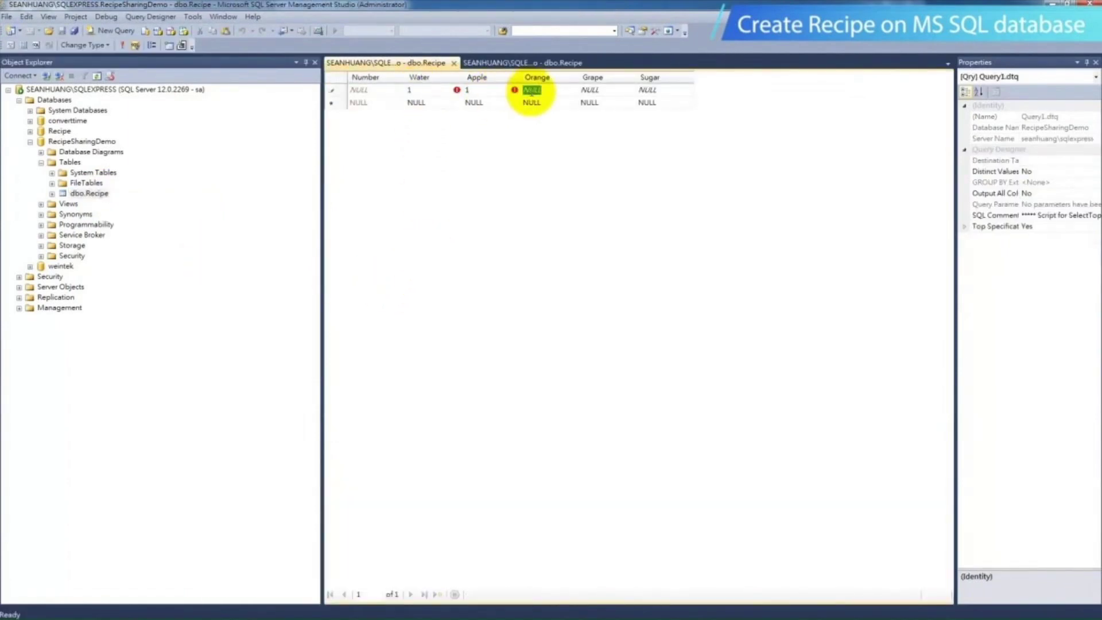
pyautogui.write('0')
pyautogui.click(608, 90)
pyautogui.write('0')
pyautogui.click(637, 90)
pyautogui.write('1')
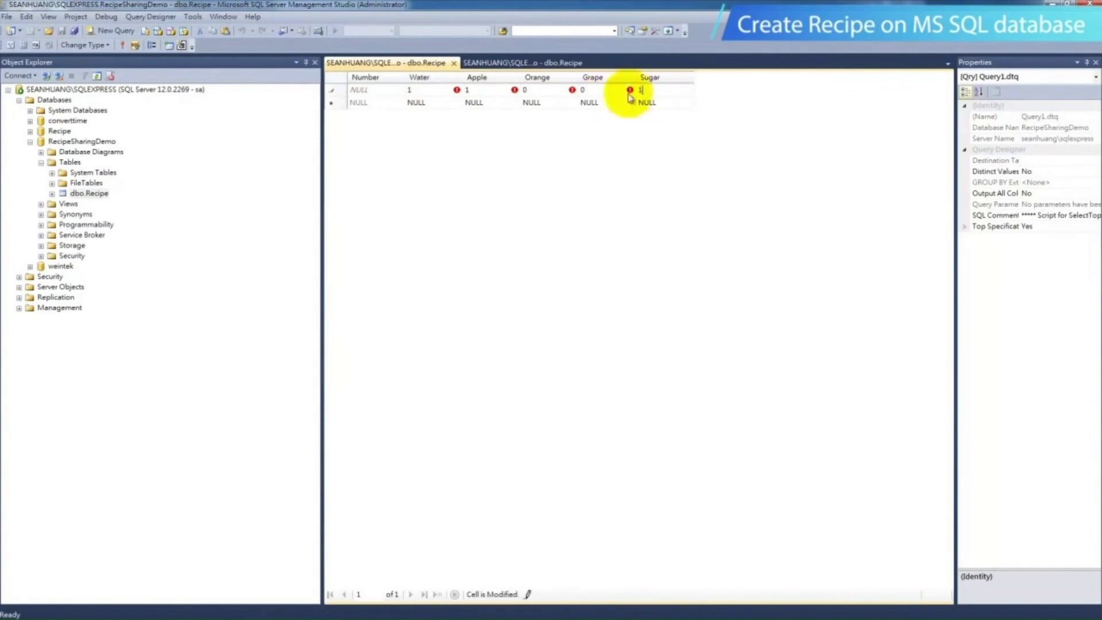
# Enter the second recipe row with Water 1, Apple 0, Orange 1, Grape 0 and Sugar 1
pyautogui.click(416, 102)
pyautogui.write('1')
pyautogui.click(472, 103)
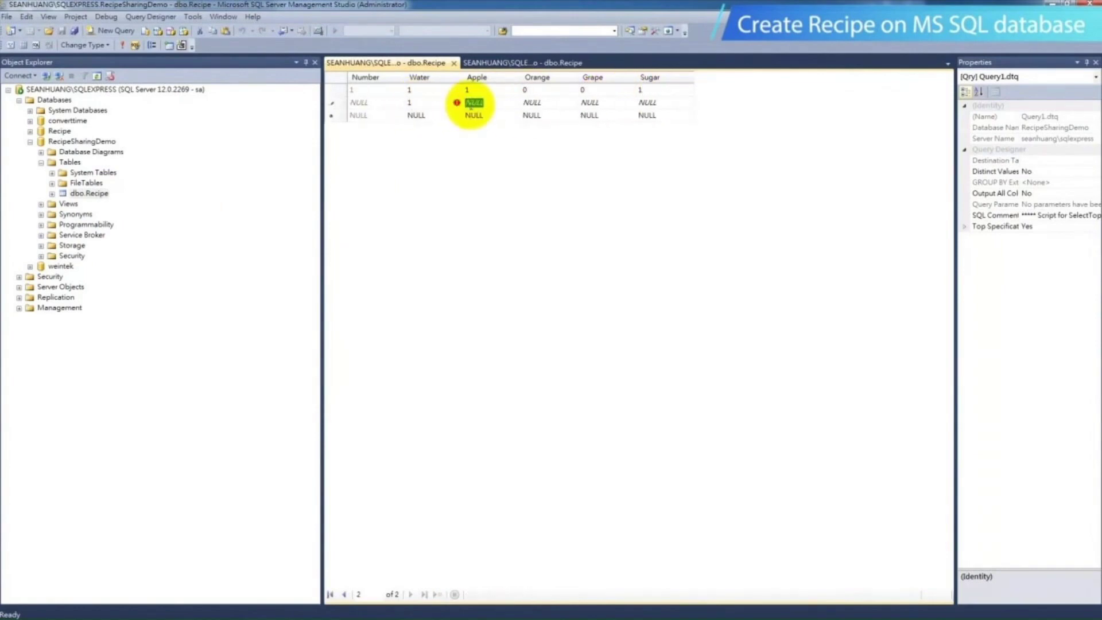
pyautogui.write('0')
pyautogui.click(532, 107)
pyautogui.write('1')
pyautogui.click(593, 105)
pyautogui.write('0')
pyautogui.click(647, 103)
# Enter the third recipe row with Water 1, Apple 0, Orange 0, Grape 0 and Sugar 1
pyautogui.click(477, 114)
pyautogui.write('1')
pyautogui.click(532, 115)
pyautogui.write('0')
pyautogui.click(589, 114)
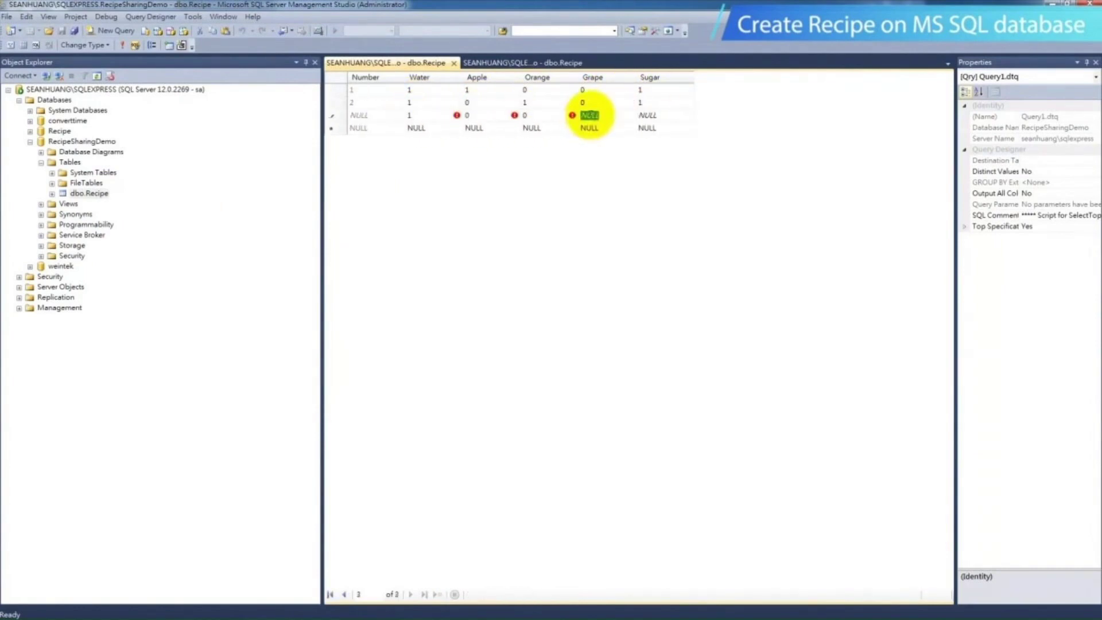
pyautogui.write('0')
pyautogui.click(647, 114)
pyautogui.write('1')
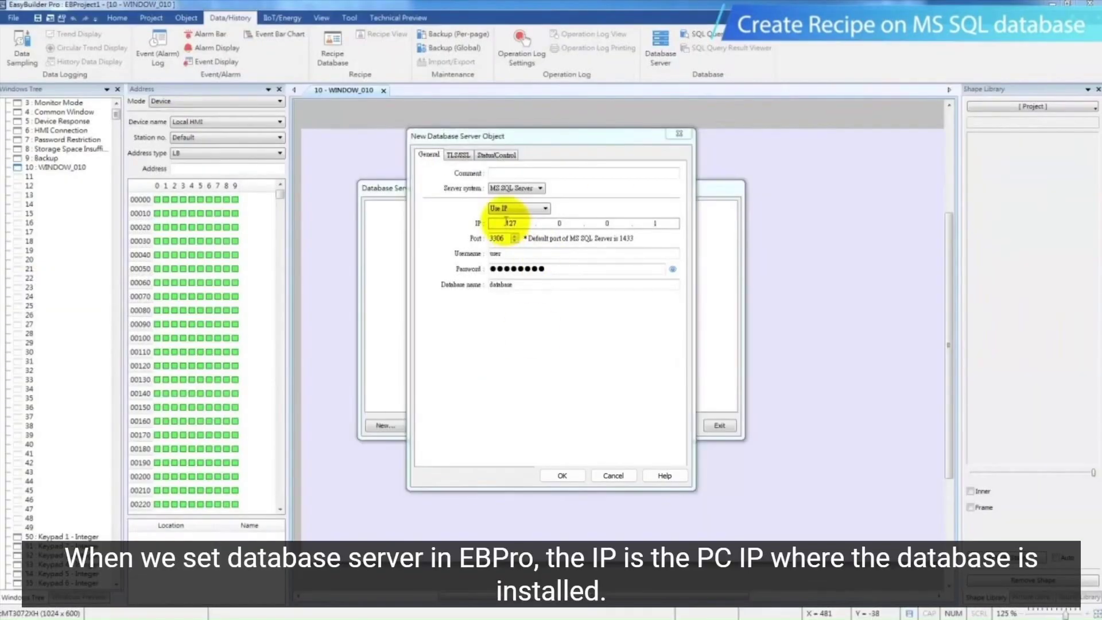
# Examine the IP address and port settings of the new MS SQL Server database object in EasyBuilder Pro
pyautogui.doubleClick(506, 223)
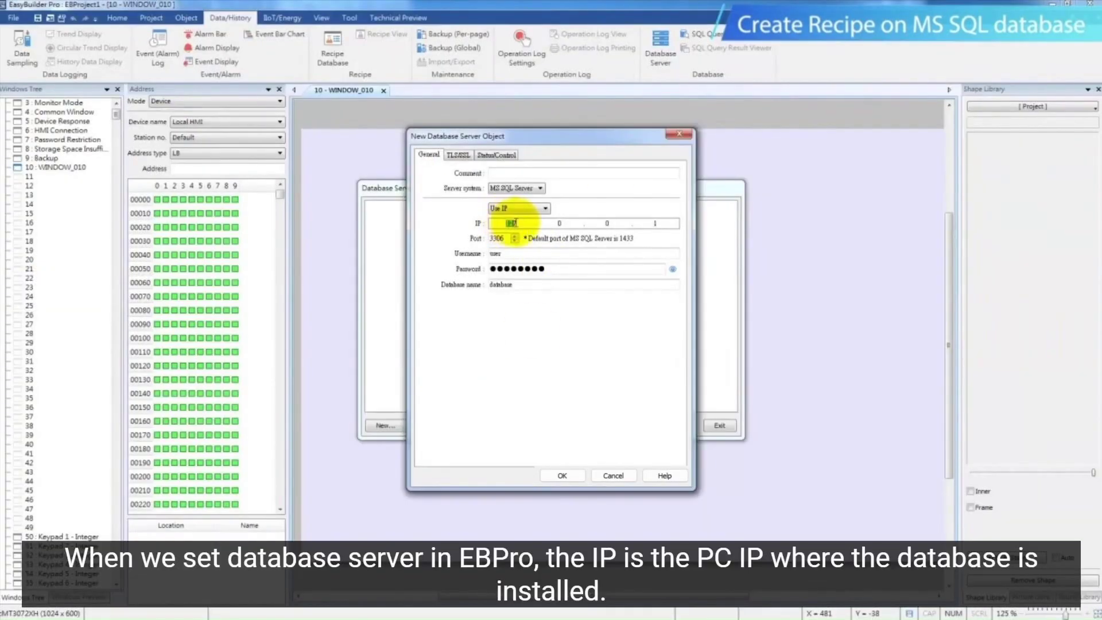
pyautogui.doubleClick(607, 223)
pyautogui.doubleClick(658, 224)
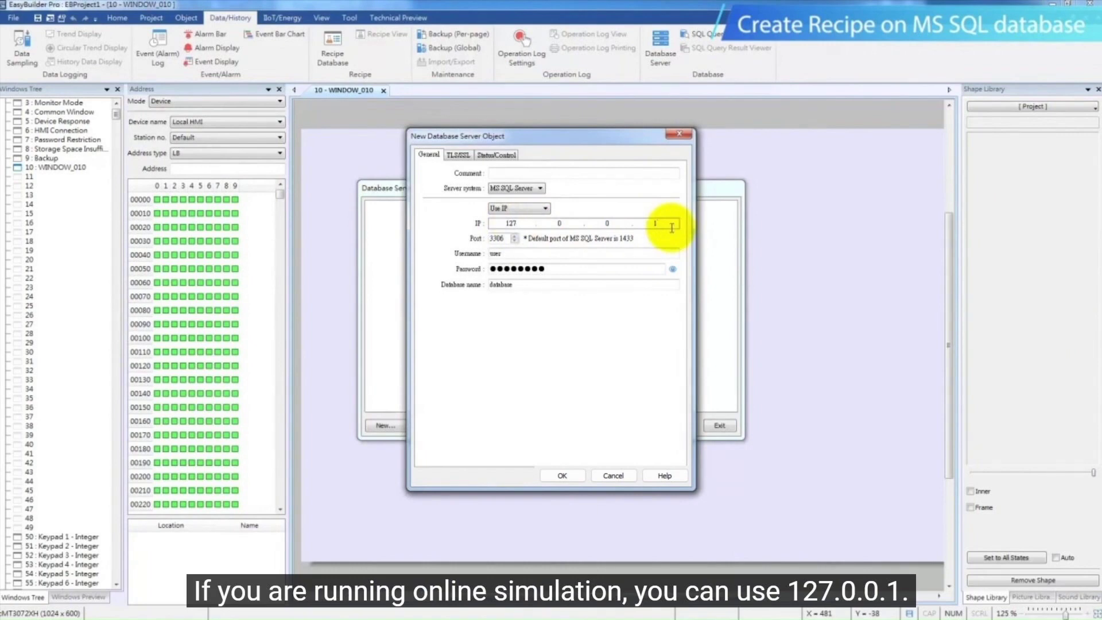
pyautogui.doubleClick(508, 238)
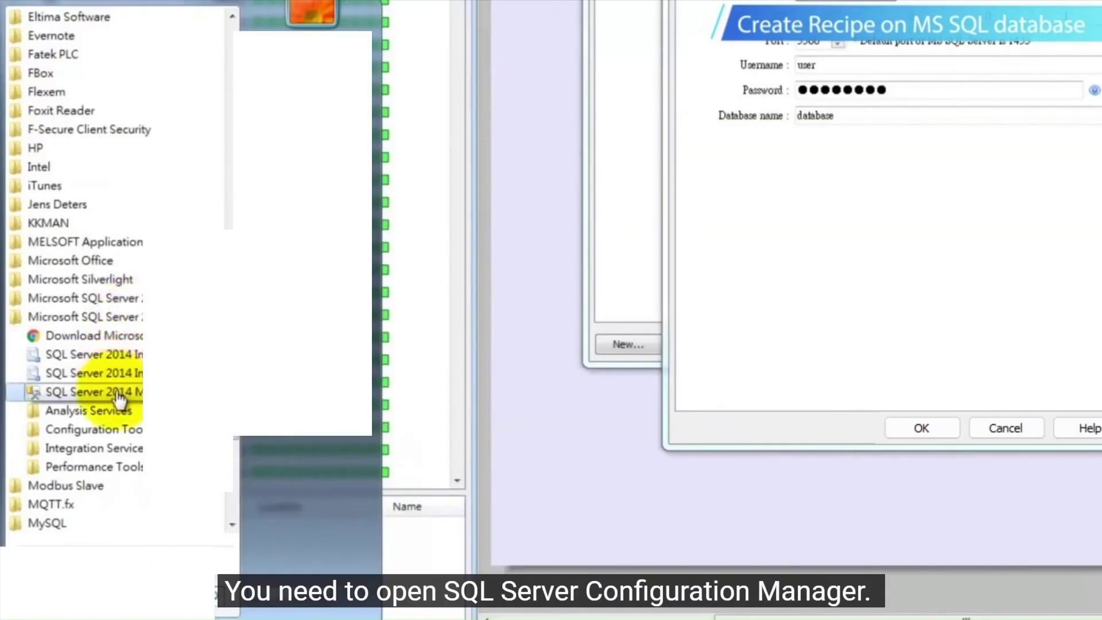
# In SQL Server Configuration Manager, look up the IPAll TCP dynamic port in the TCP/IP properties of the SQLEXPRESS protocols
pyautogui.click(118, 430)
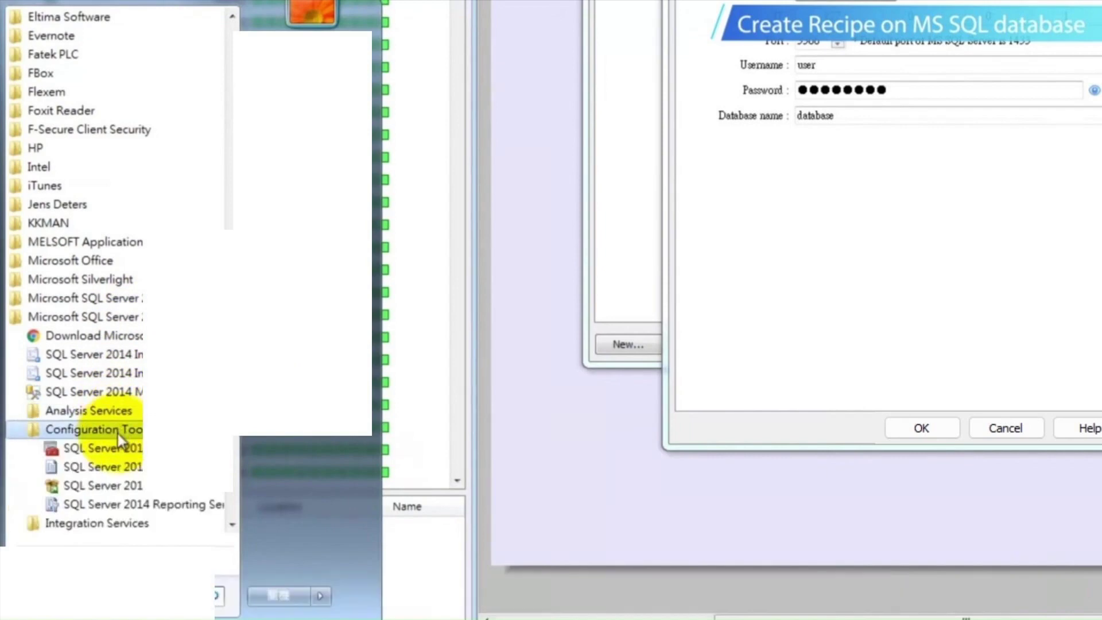
pyautogui.click(121, 450)
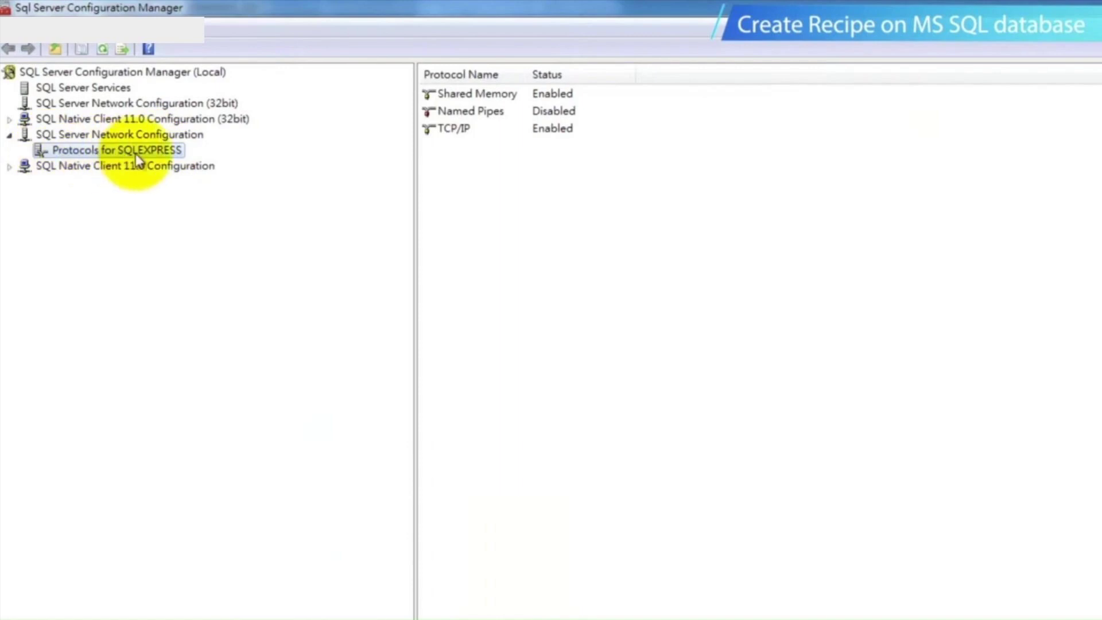
pyautogui.click(448, 136)
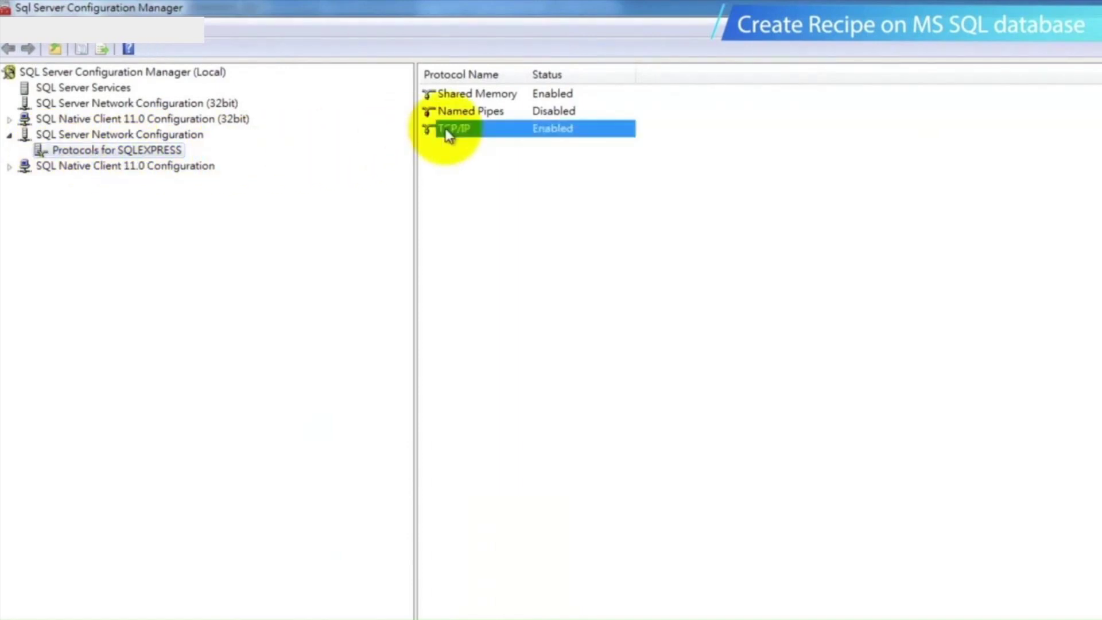
pyautogui.doubleClick(448, 135)
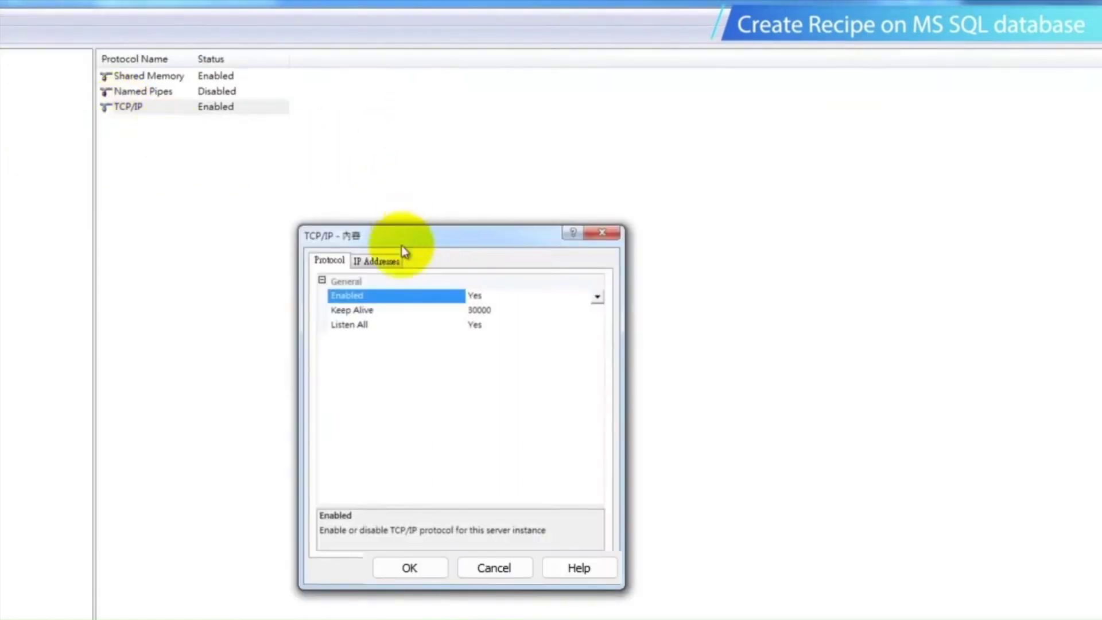
pyautogui.click(393, 262)
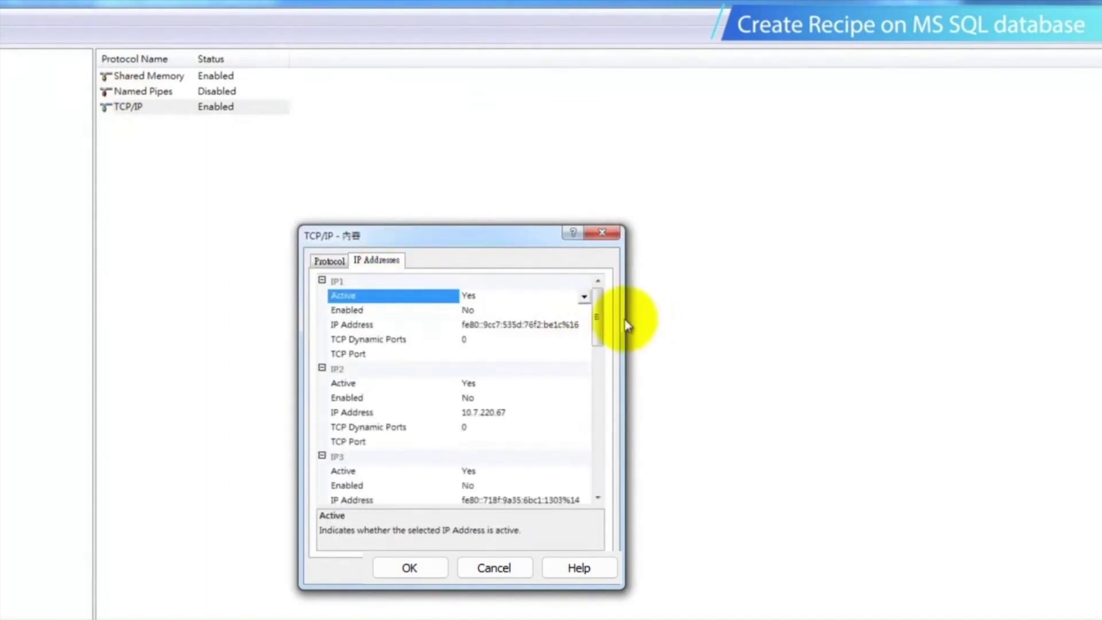
pyautogui.moveTo(603, 322); pyautogui.dragTo(597, 480)
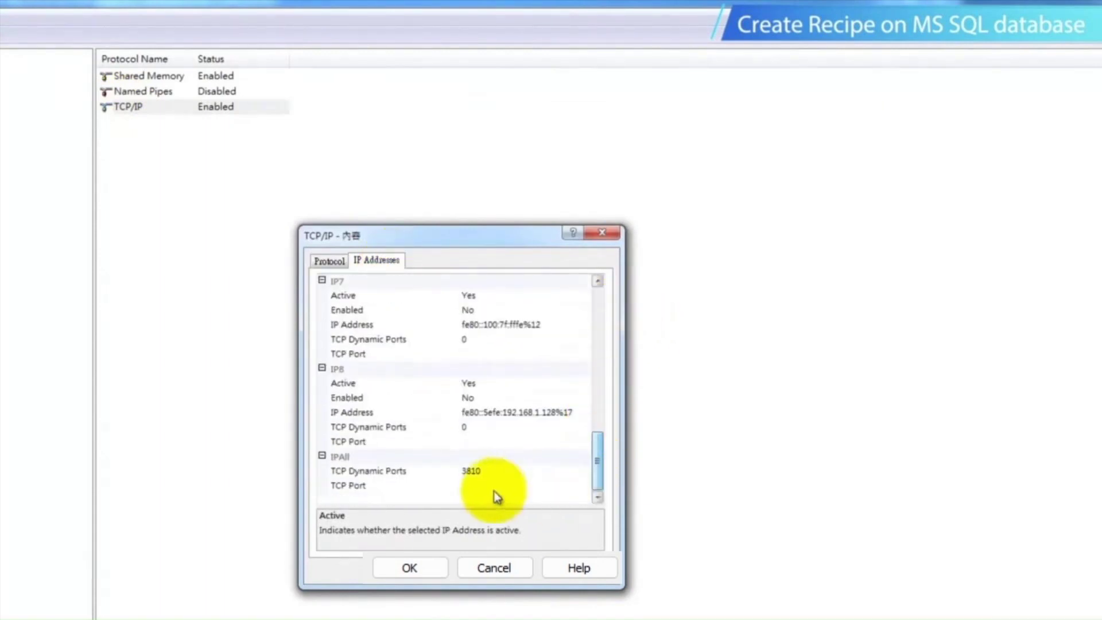
pyautogui.click(487, 472)
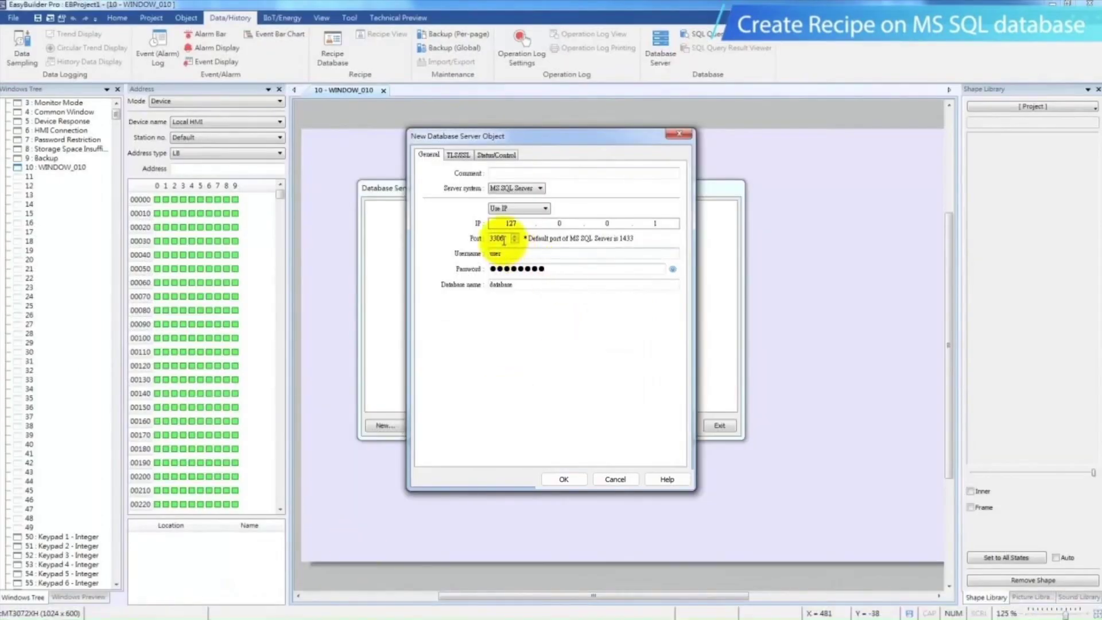
# In EasyBuilder Pro, set the new database server object's port to 3810 and its database name to Recipe1
pyautogui.moveTo(503, 241); pyautogui.dragTo(471, 237)
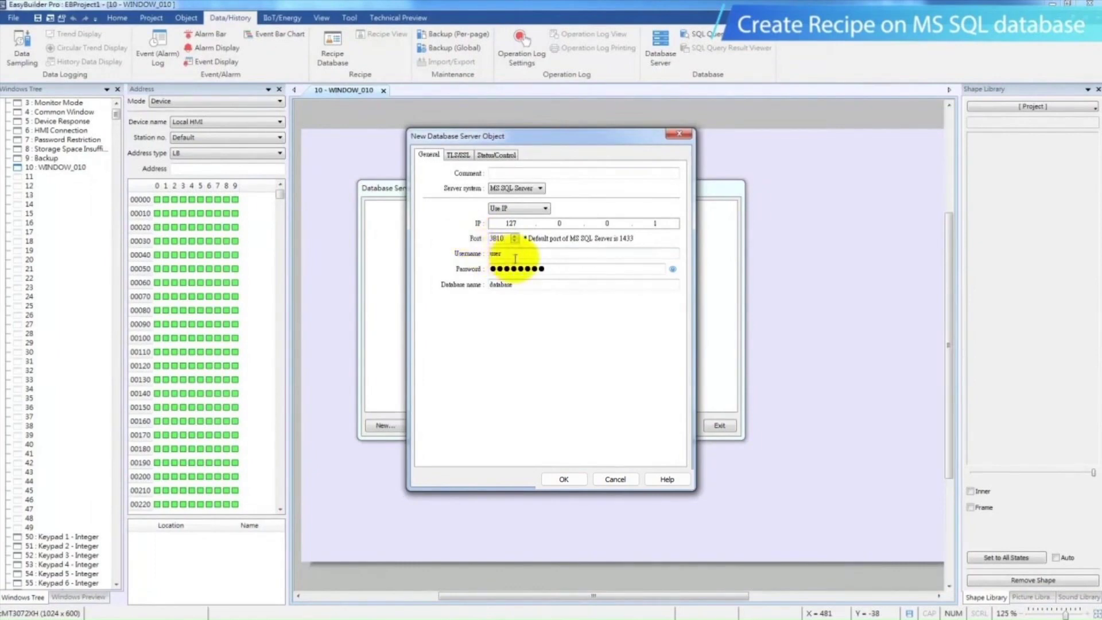
pyautogui.moveTo(516, 258); pyautogui.dragTo(461, 256)
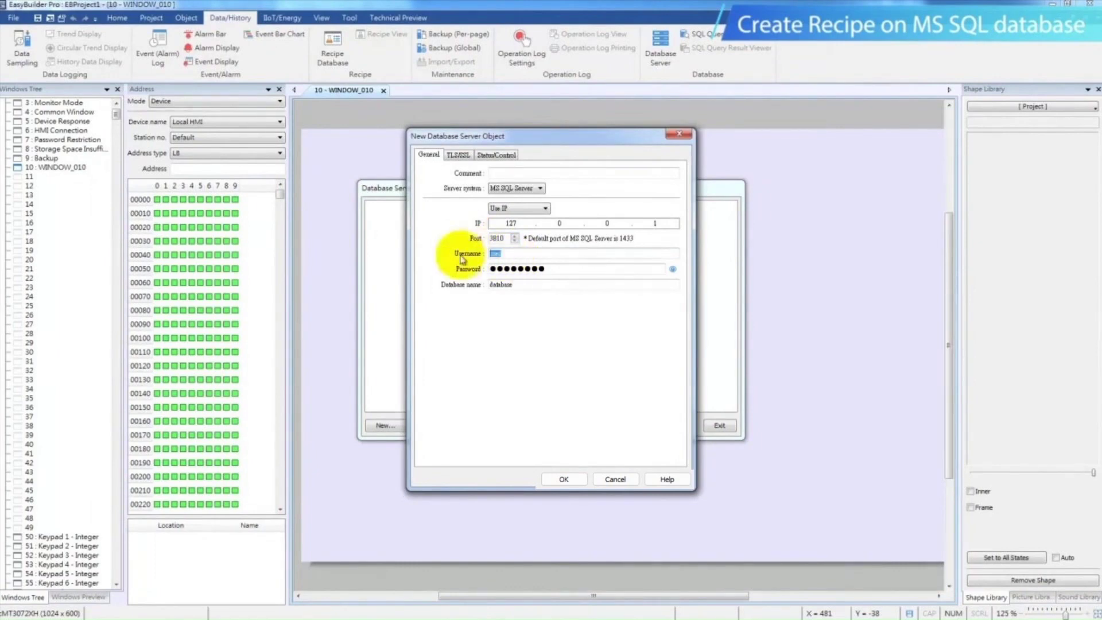
pyautogui.moveTo(561, 270); pyautogui.dragTo(486, 271)
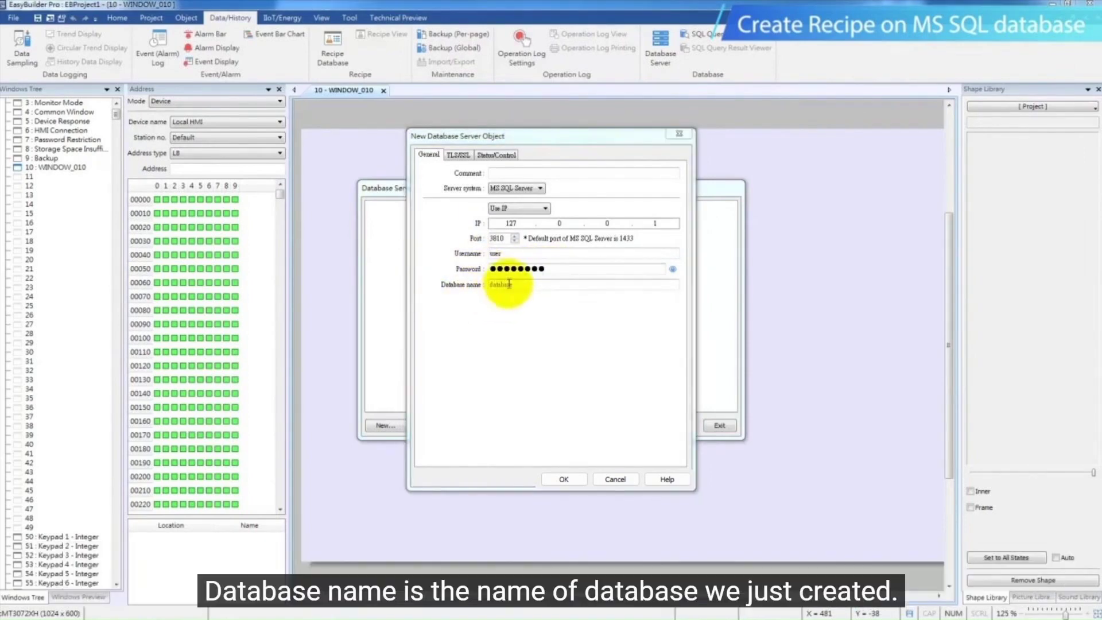
pyautogui.click(509, 284)
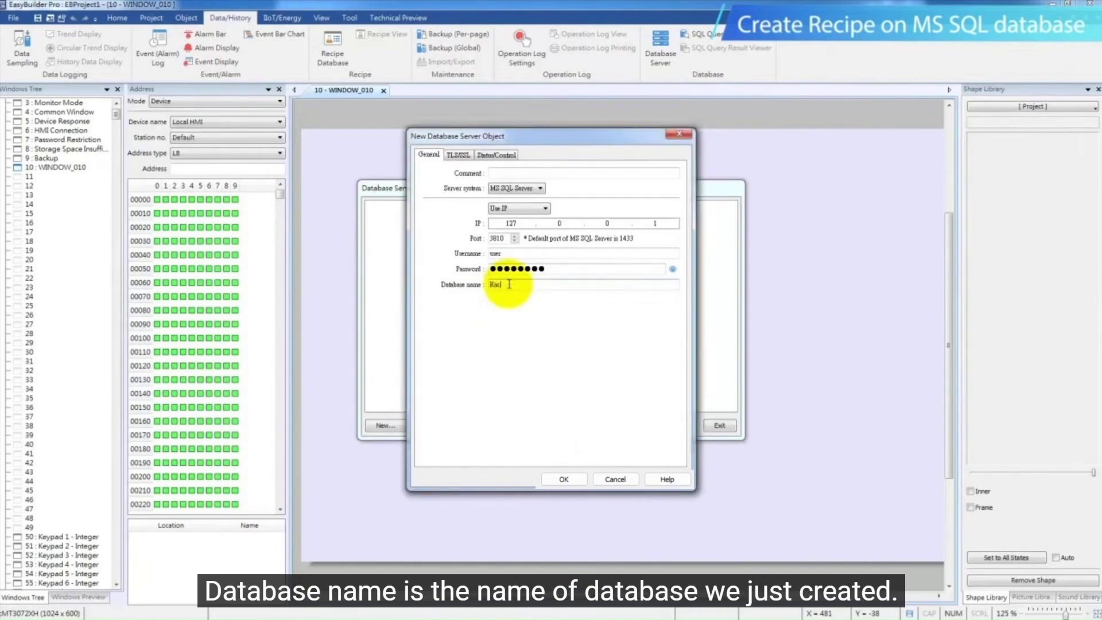
pyautogui.write('Recipe1')
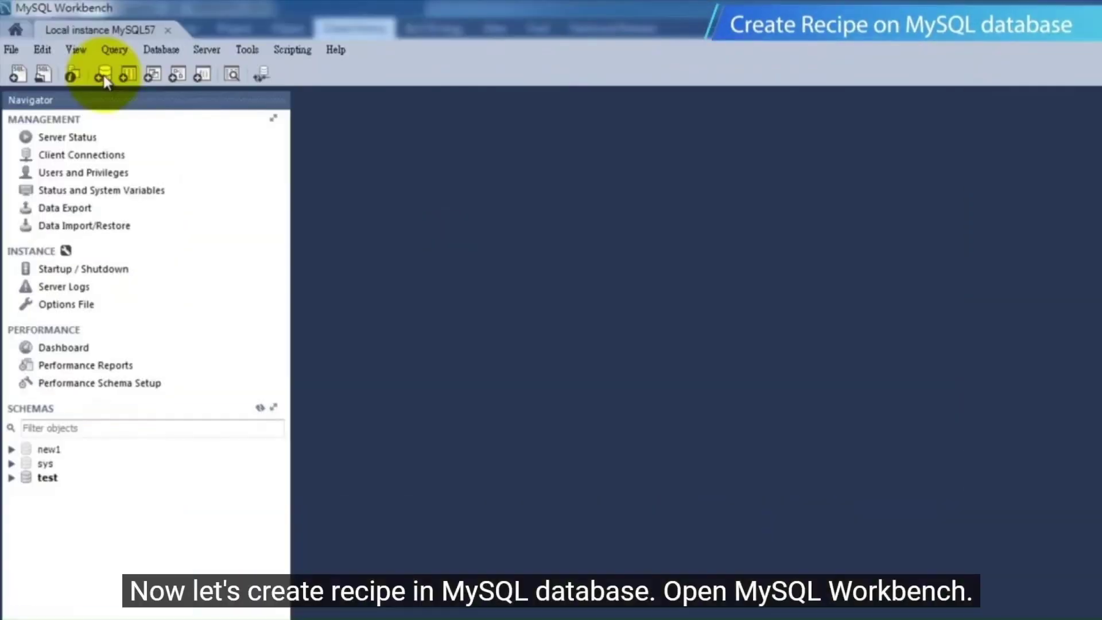
# In MySQL Workbench, create a new schema named RecipeSharingDemo and apply it to the server
pyautogui.click(66, 47)
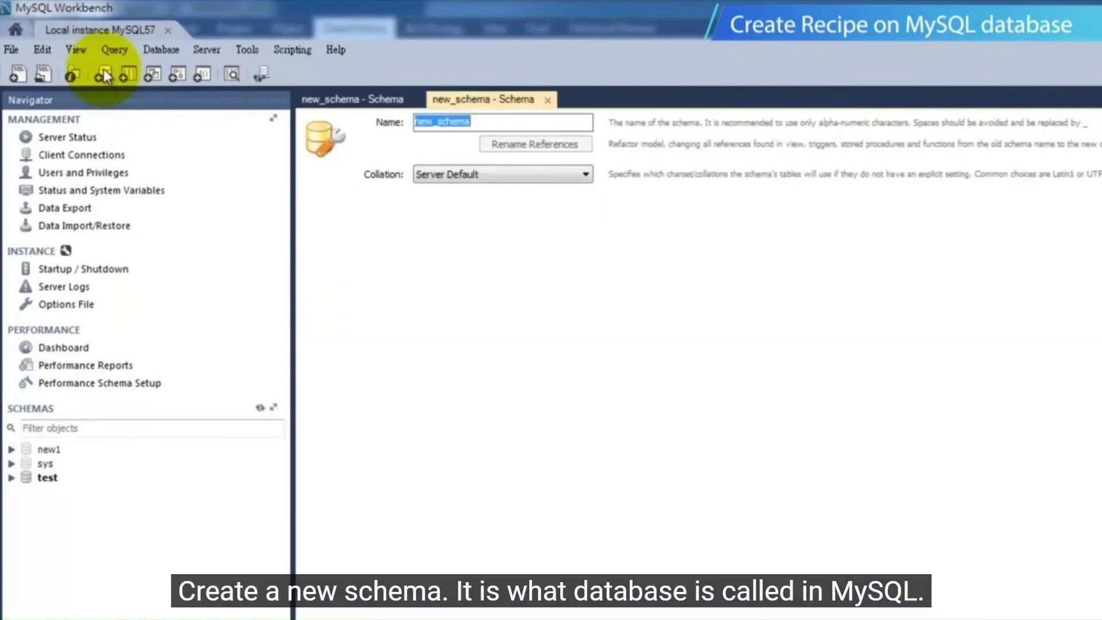
pyautogui.write('Re')
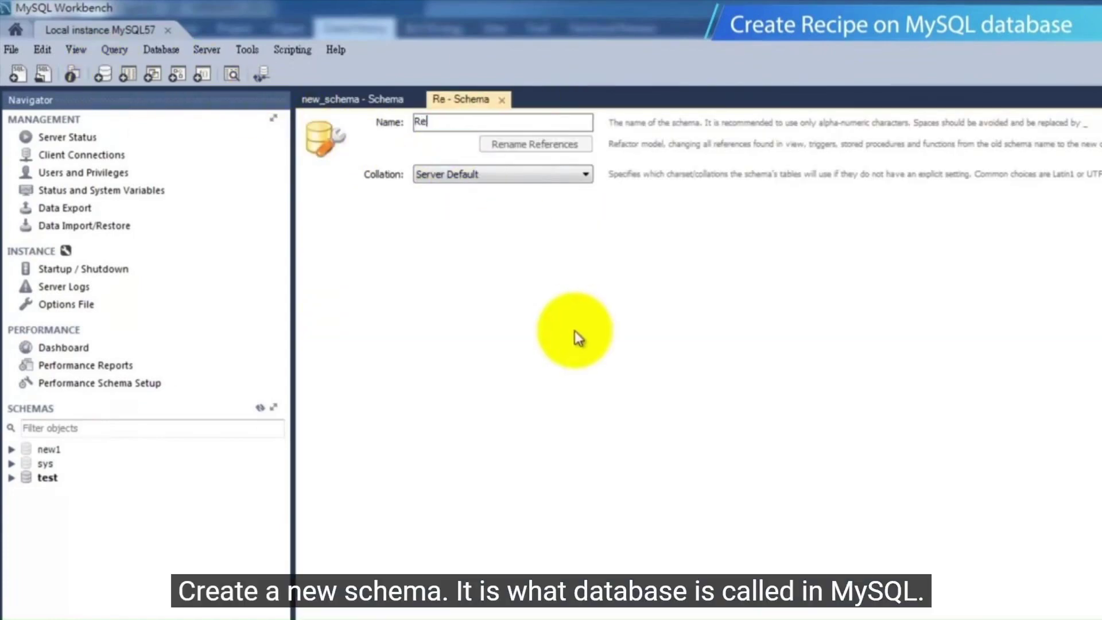
pyautogui.write('cipeSharingDemo')
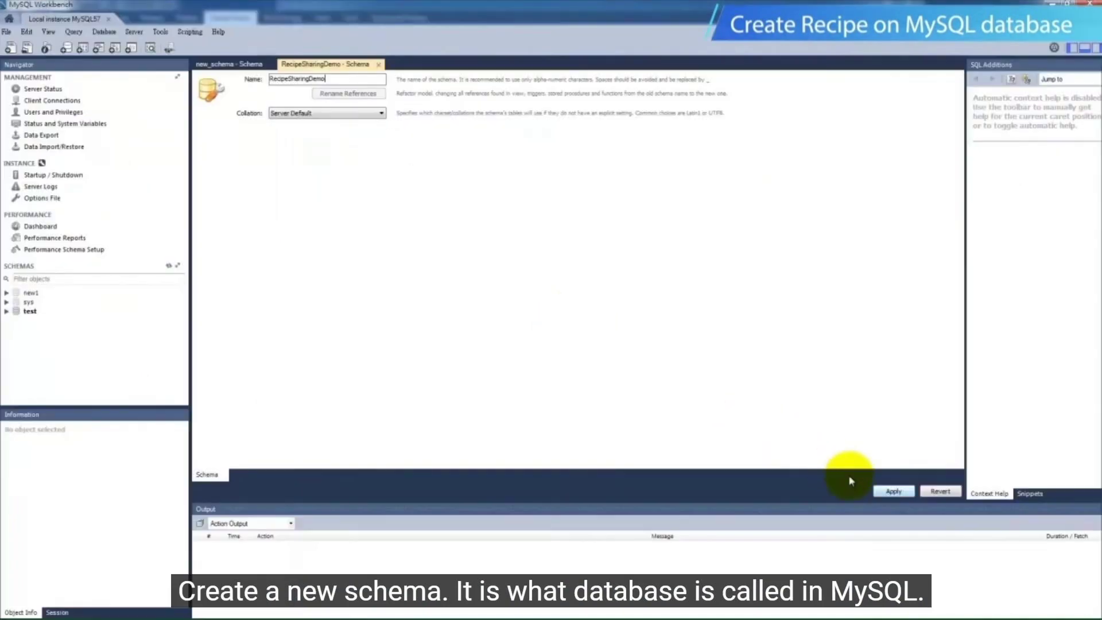
pyautogui.click(892, 491)
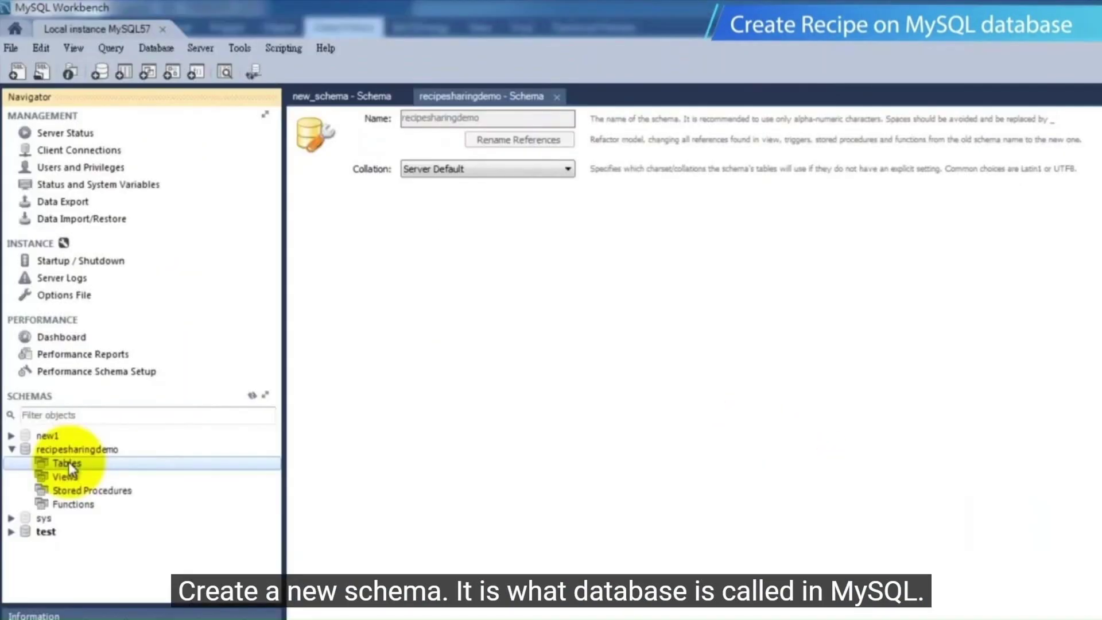
# Create a new table named Recipe in the recipesharingdemo schema
pyautogui.rightClick(67, 462)
pyautogui.click(112, 470)
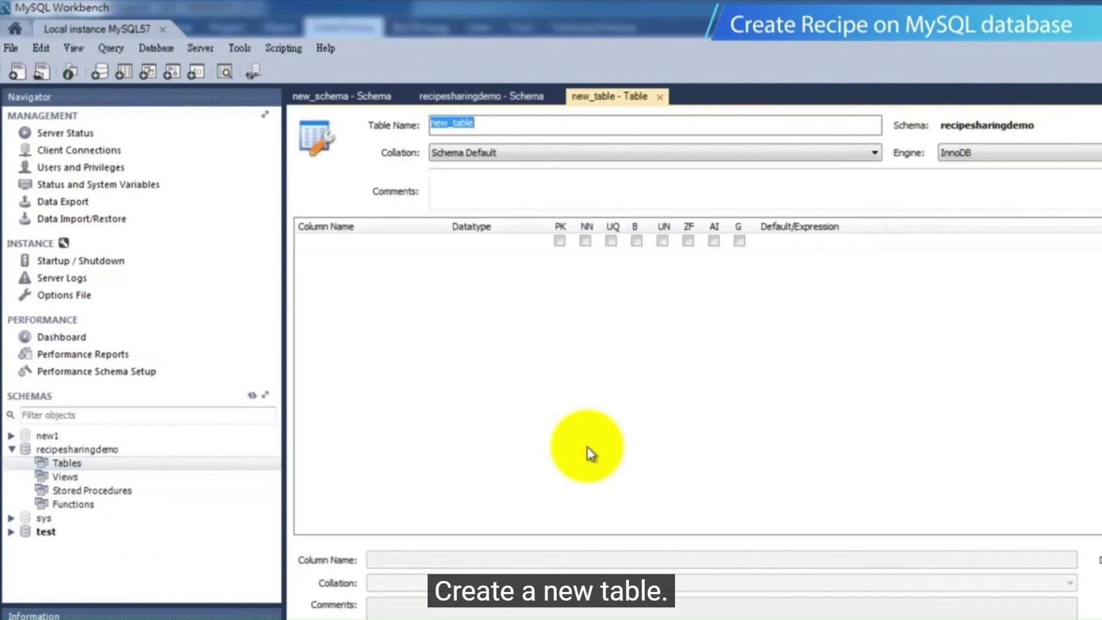
pyautogui.click(527, 124)
pyautogui.moveTo(527, 124); pyautogui.dragTo(373, 127)
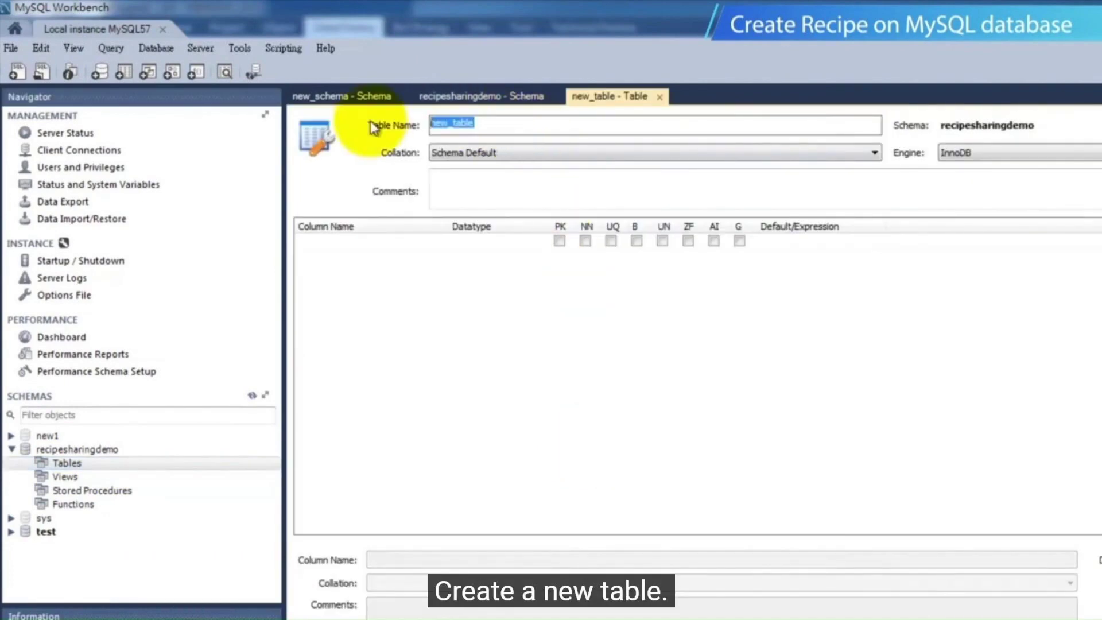
pyautogui.write('Recip')
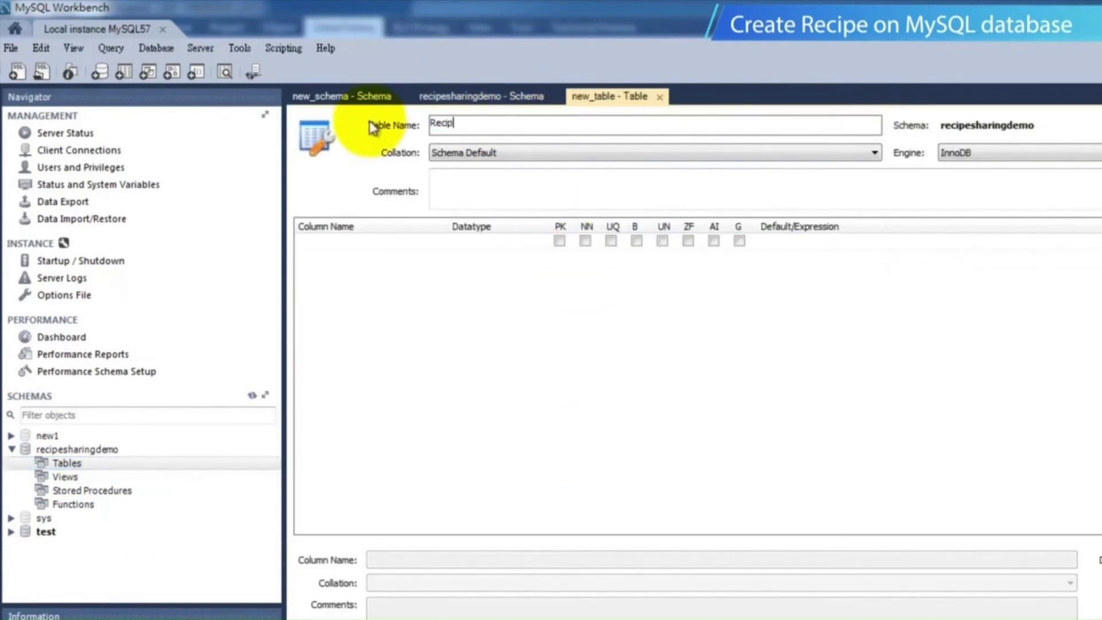
pyautogui.write('e')
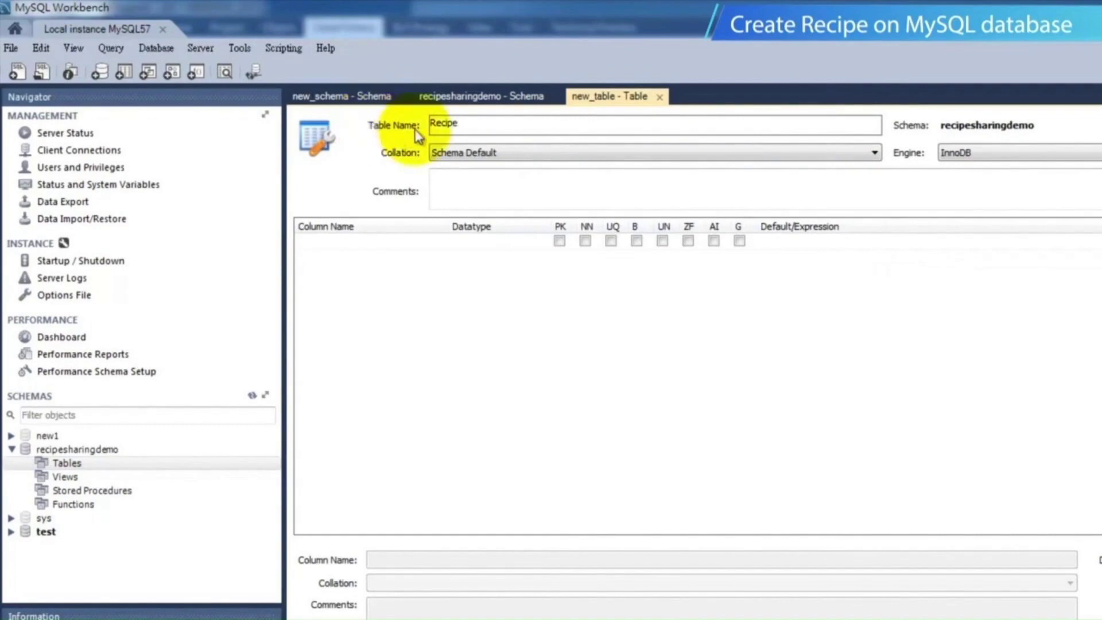
# Name the table's first column Number and make it the primary key with auto increment
pyautogui.click(386, 246)
pyautogui.click(388, 246)
pyautogui.write('N')
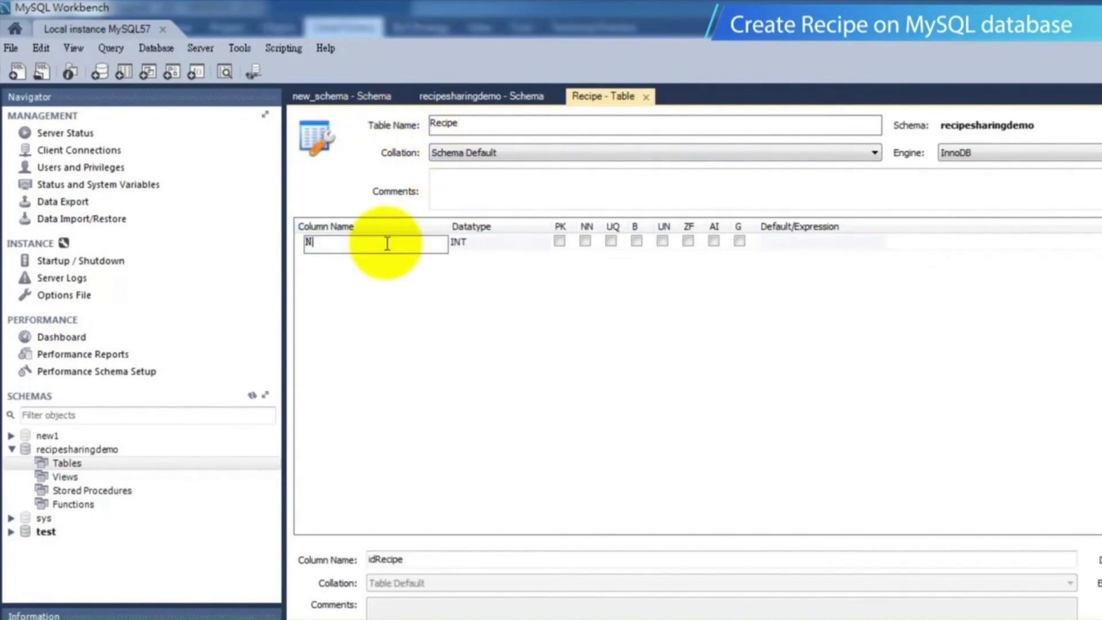
pyautogui.write('umber')
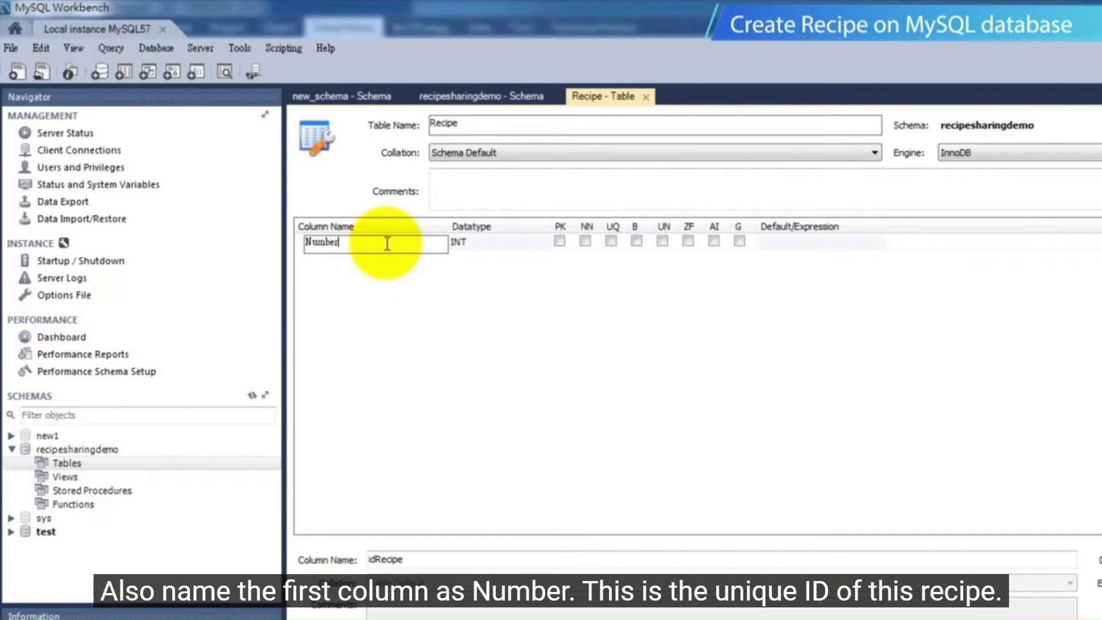
pyautogui.click(560, 242)
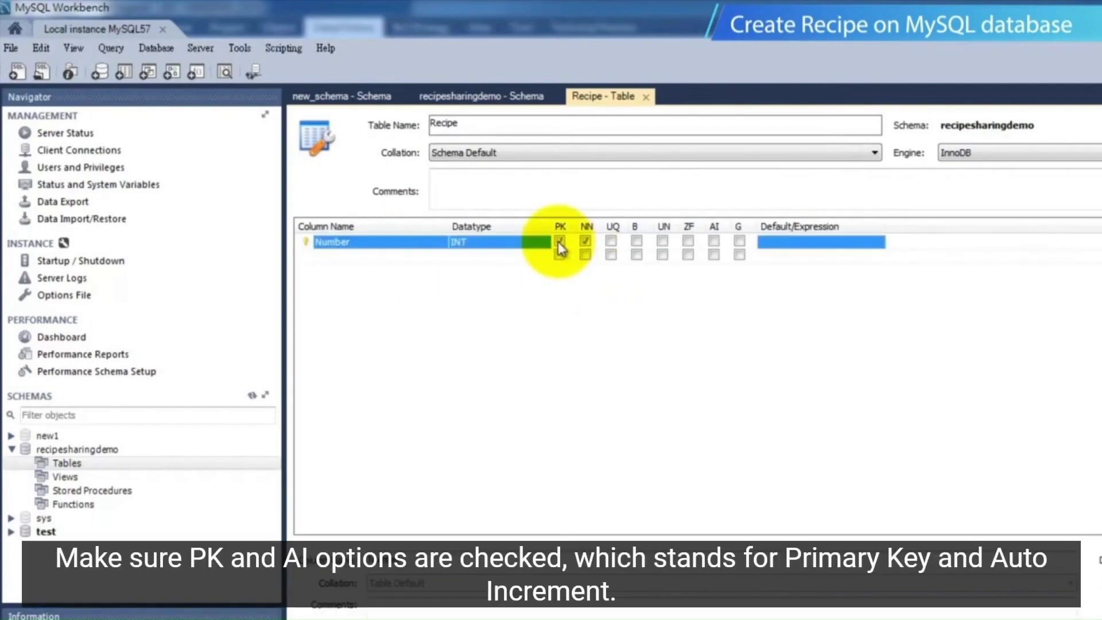
pyautogui.click(715, 242)
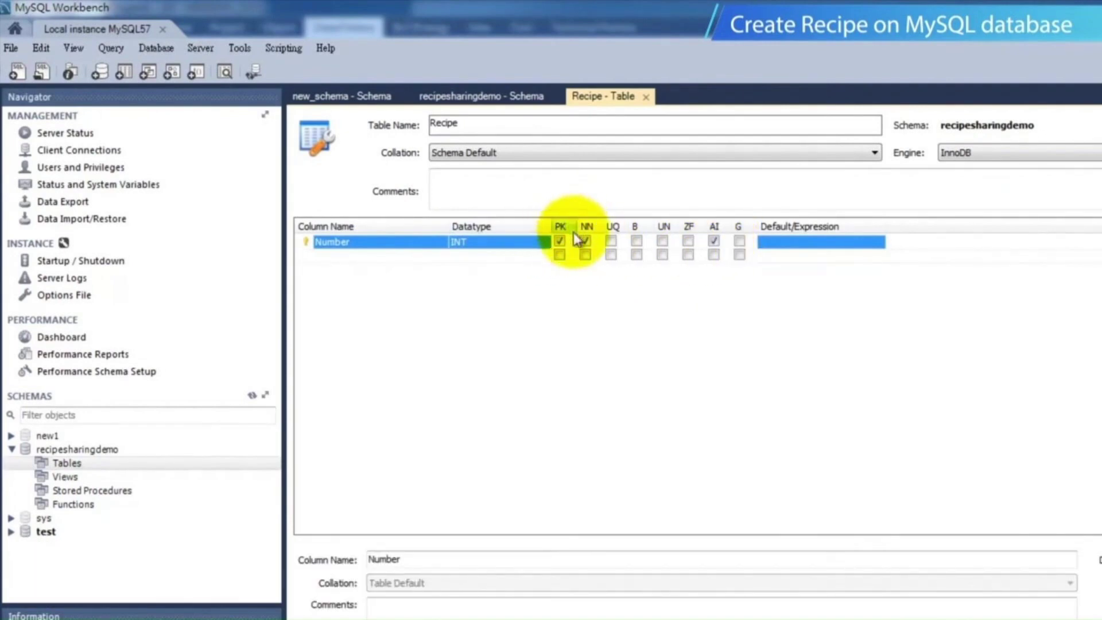
# Add a second column named Water with the INT datatype
pyautogui.click(420, 262)
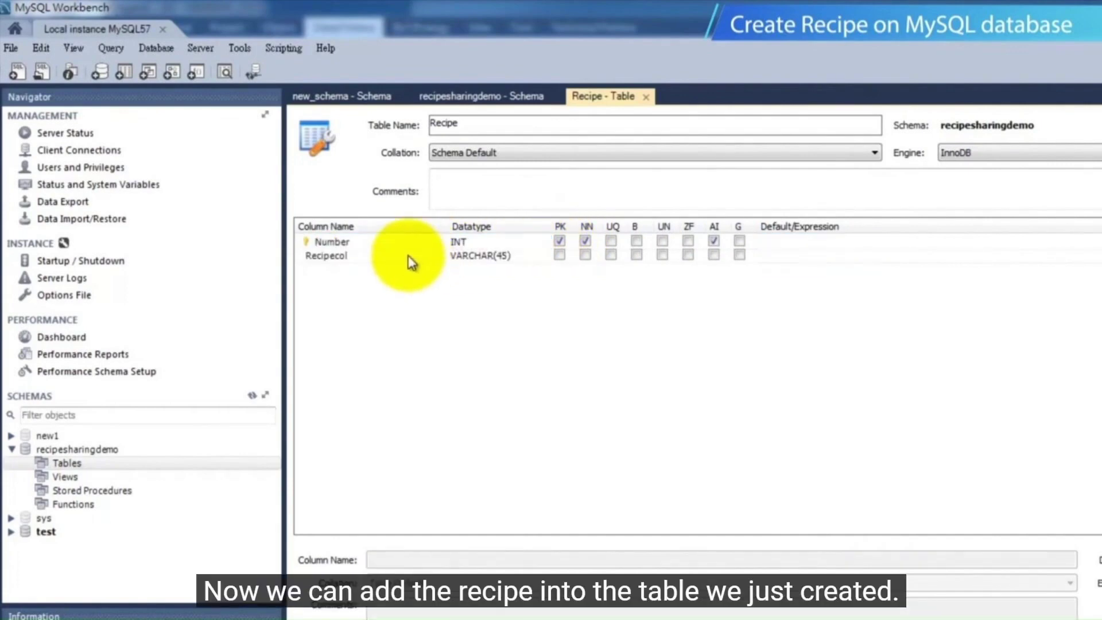
pyautogui.click(409, 257)
pyautogui.write('Water')
pyautogui.click(484, 256)
pyautogui.click(546, 256)
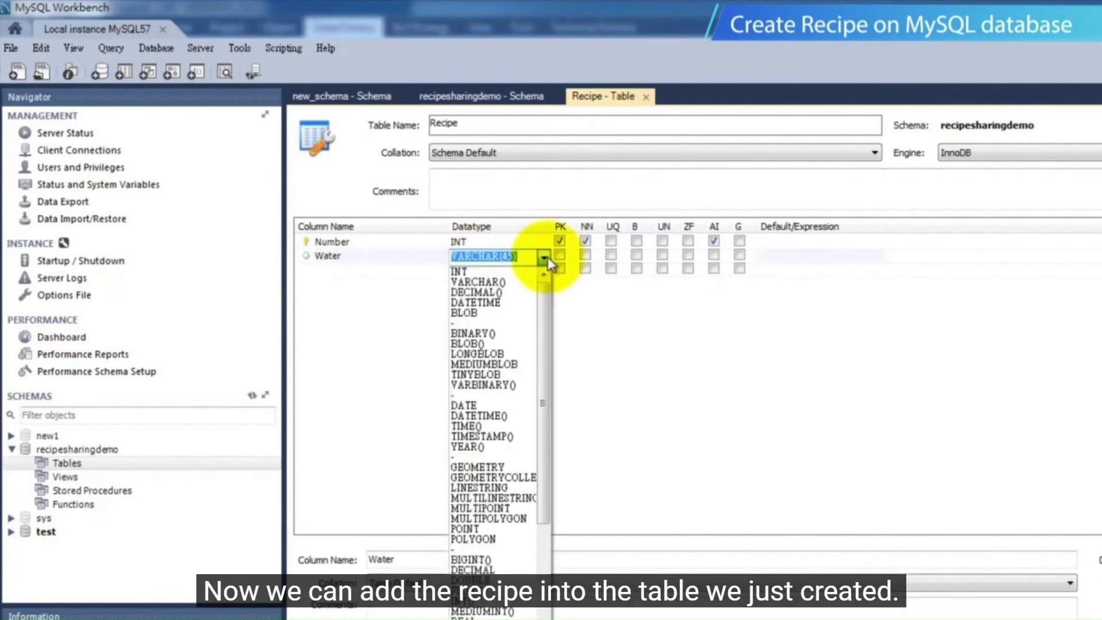
pyautogui.click(463, 270)
# Add the columns Orange and Apple below Water, both with the INT datatype
pyautogui.click(386, 270)
pyautogui.write('Orange')
pyautogui.click(483, 270)
pyautogui.click(369, 284)
pyautogui.click(369, 285)
pyautogui.write('Apple')
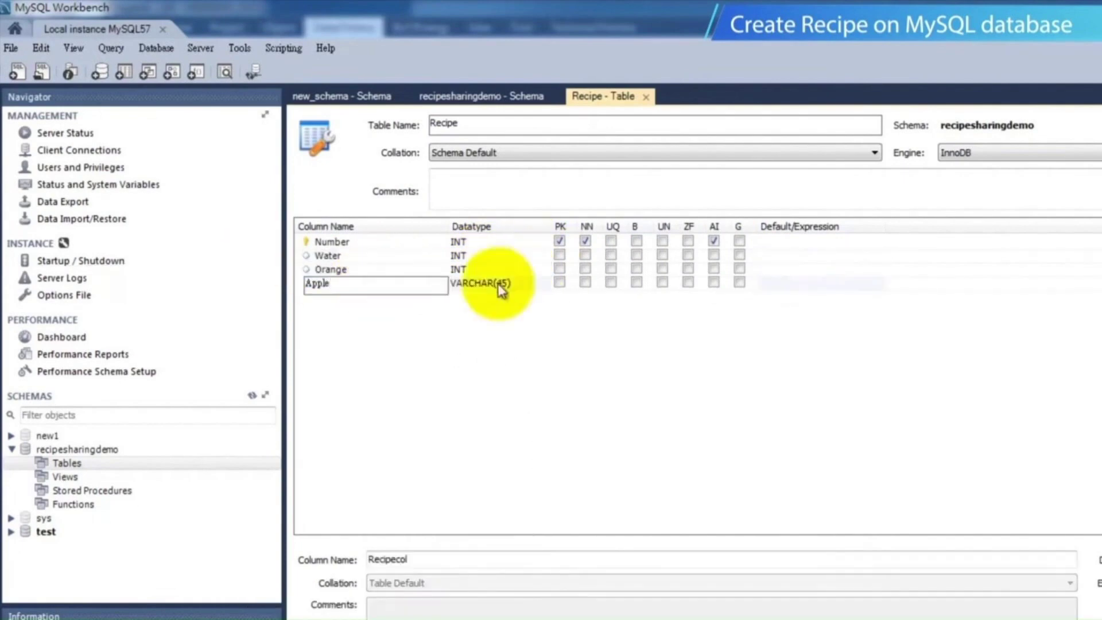
pyautogui.click(500, 284)
# Add a column named Grape with the INT datatype below Apple
pyautogui.doubleClick(367, 298)
pyautogui.write('Grape')
pyautogui.click(498, 297)
pyautogui.click(544, 299)
pyautogui.click(462, 312)
# Add a last column named Sugar with the INT datatype
pyautogui.doubleClick(382, 311)
pyautogui.write('Sugar')
pyautogui.click(496, 311)
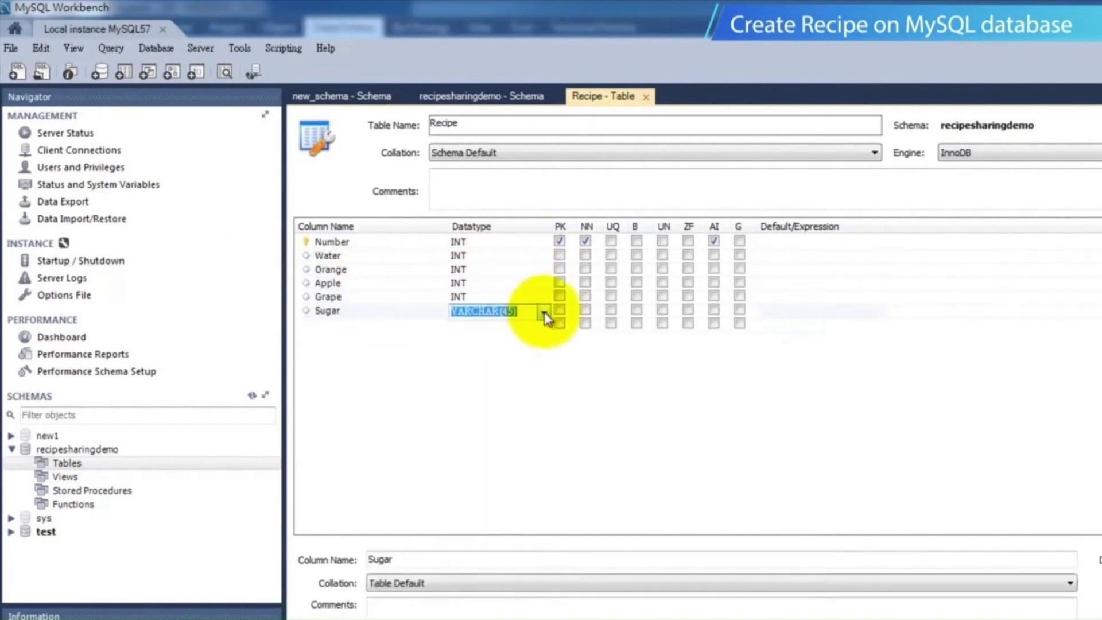
pyautogui.click(544, 312)
pyautogui.click(463, 325)
pyautogui.click(618, 365)
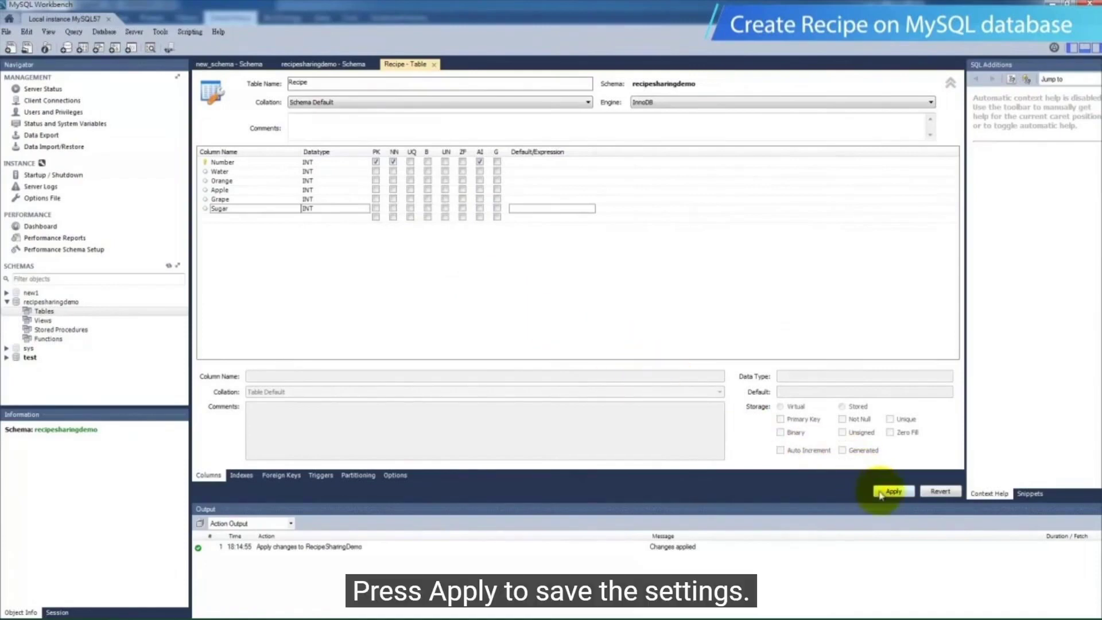
# Apply the Recipe table's SQL script to the database, then refresh the schema list and expand the tables of recipesharingdemo
pyautogui.click(883, 493)
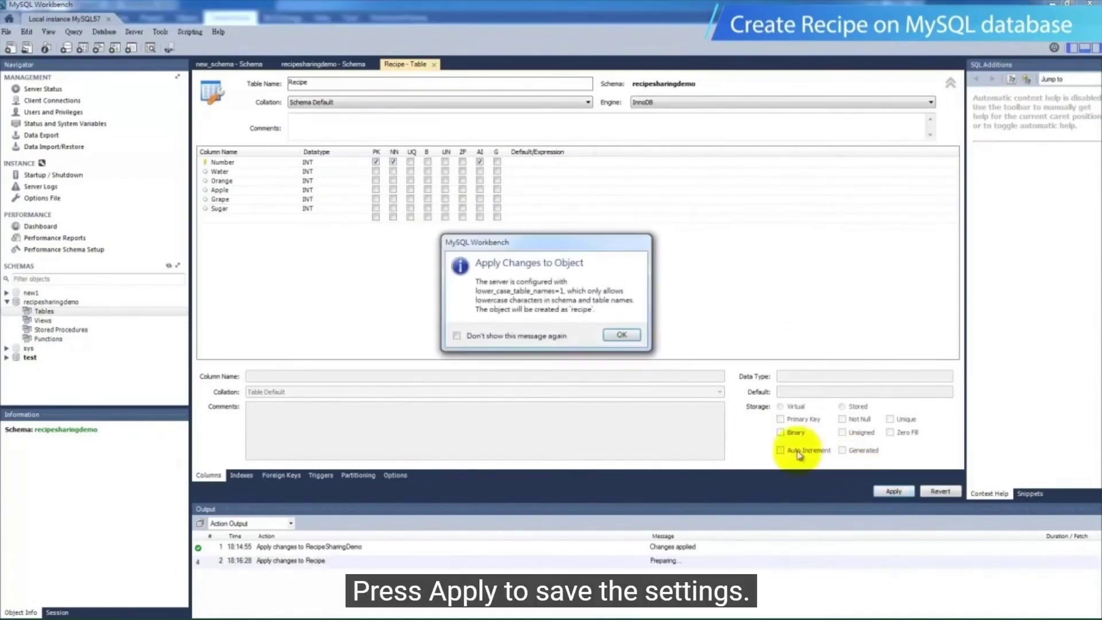
pyautogui.click(619, 334)
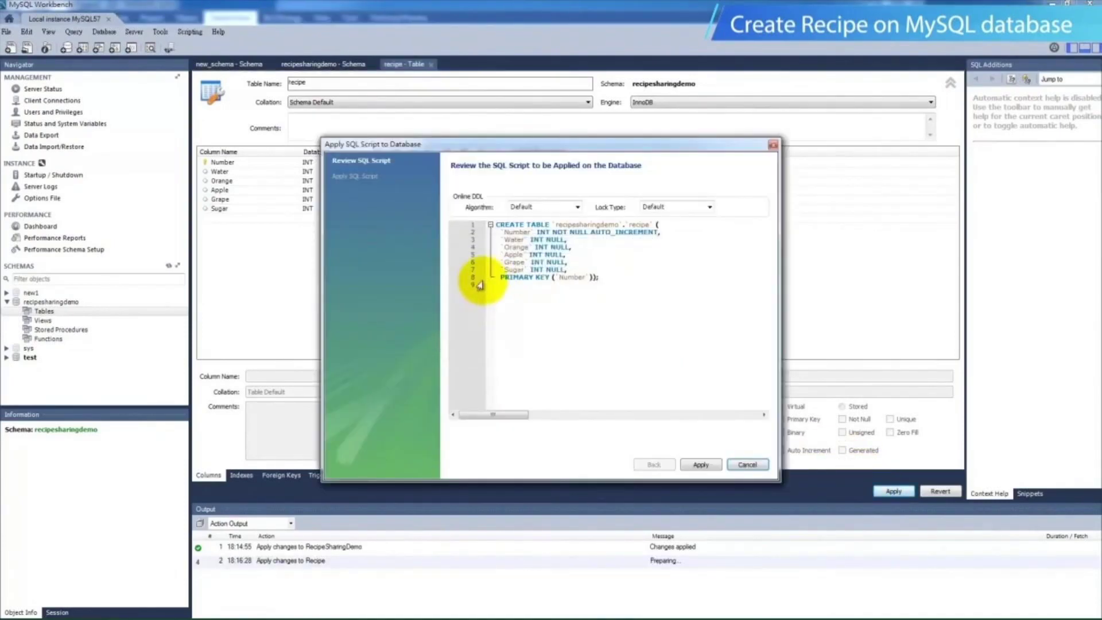
pyautogui.click(701, 463)
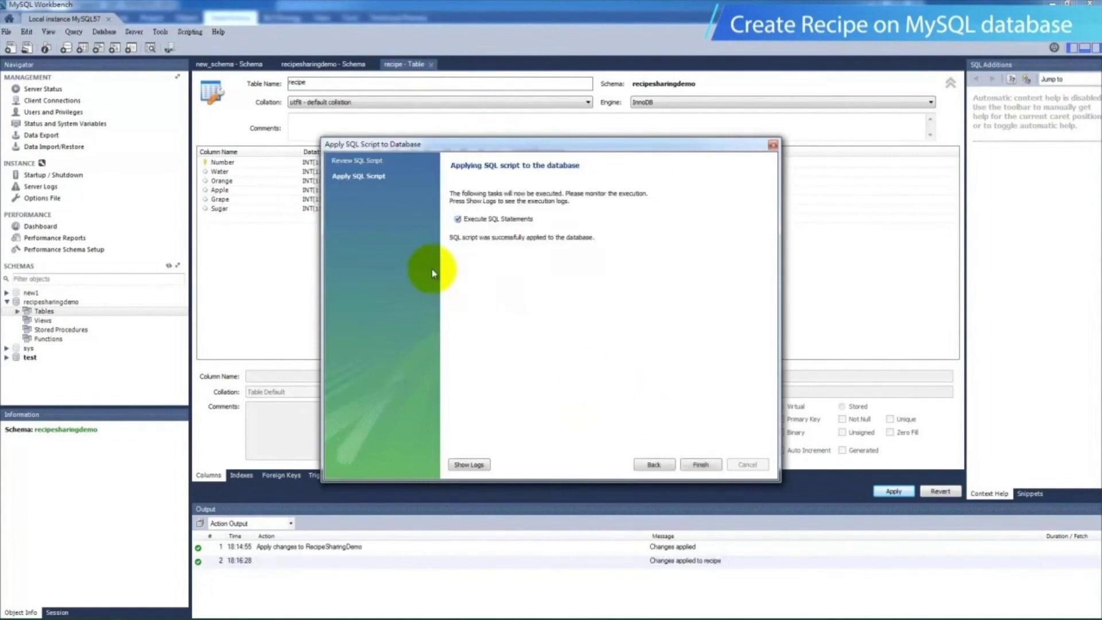
pyautogui.click(699, 465)
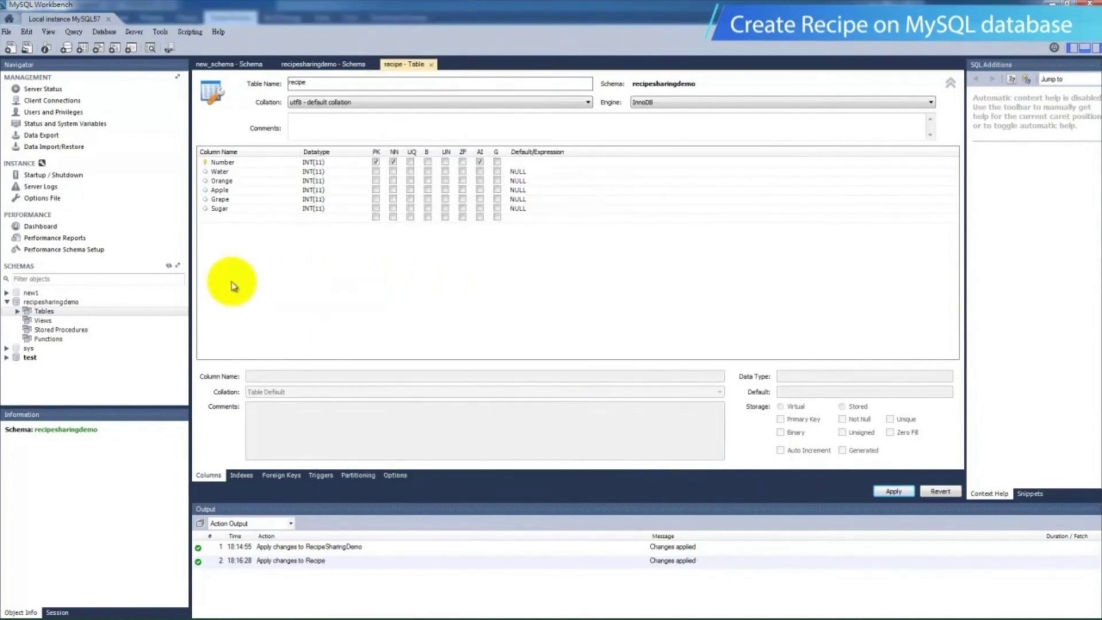
pyautogui.click(169, 267)
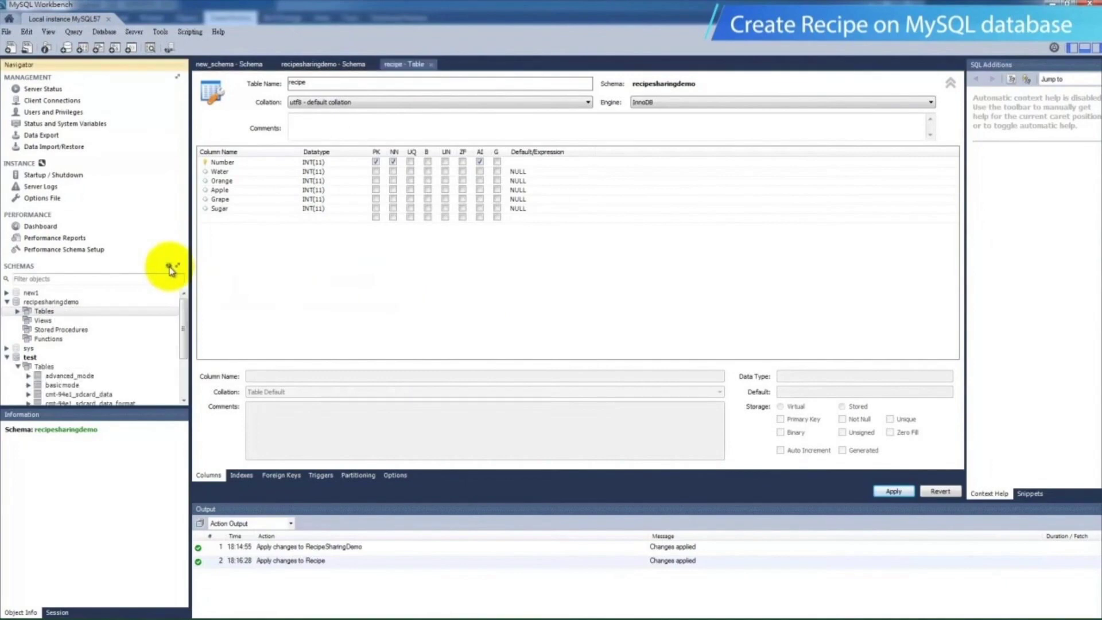
pyautogui.click(18, 313)
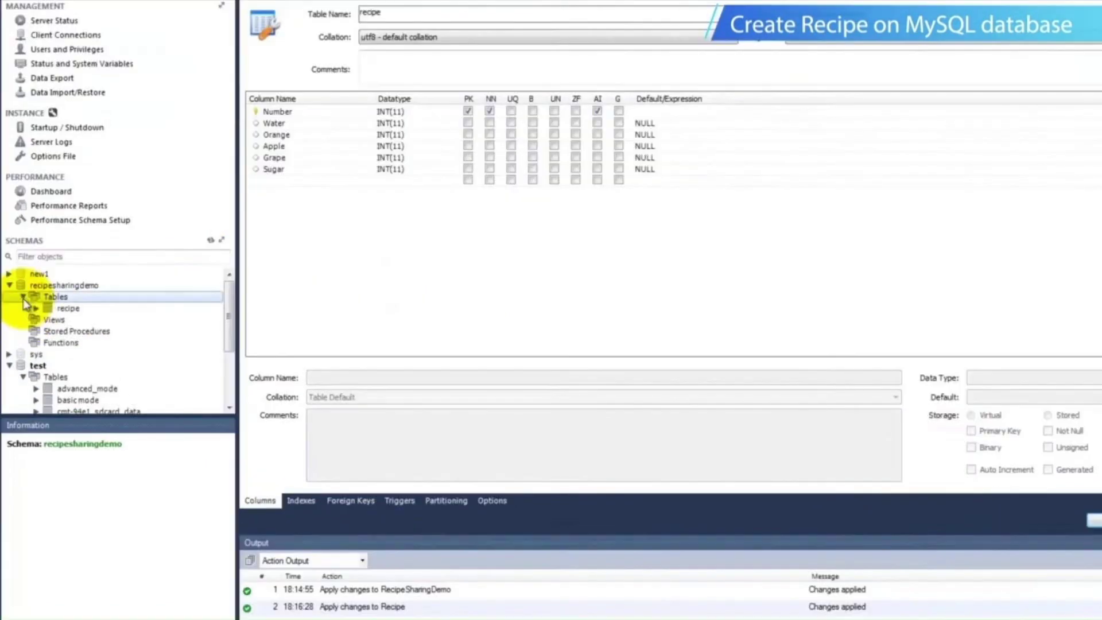
# Open the recipe table's data and enter a first row with Water 1, Orange 1, Apple 0, Grape 0 and Sugar 1
pyautogui.click(67, 309)
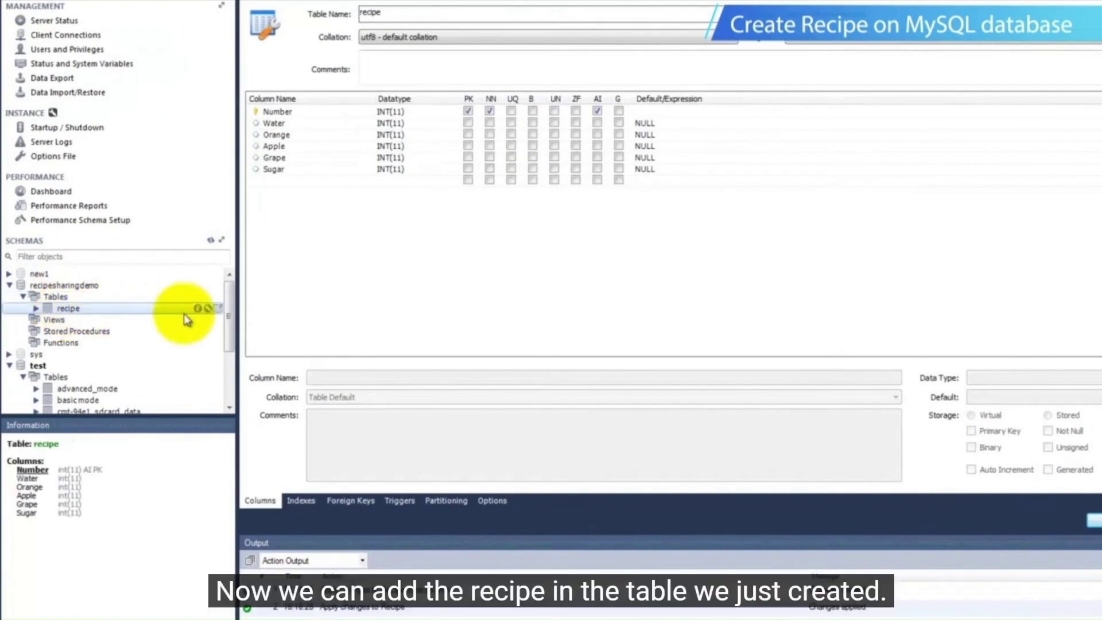
pyautogui.click(220, 310)
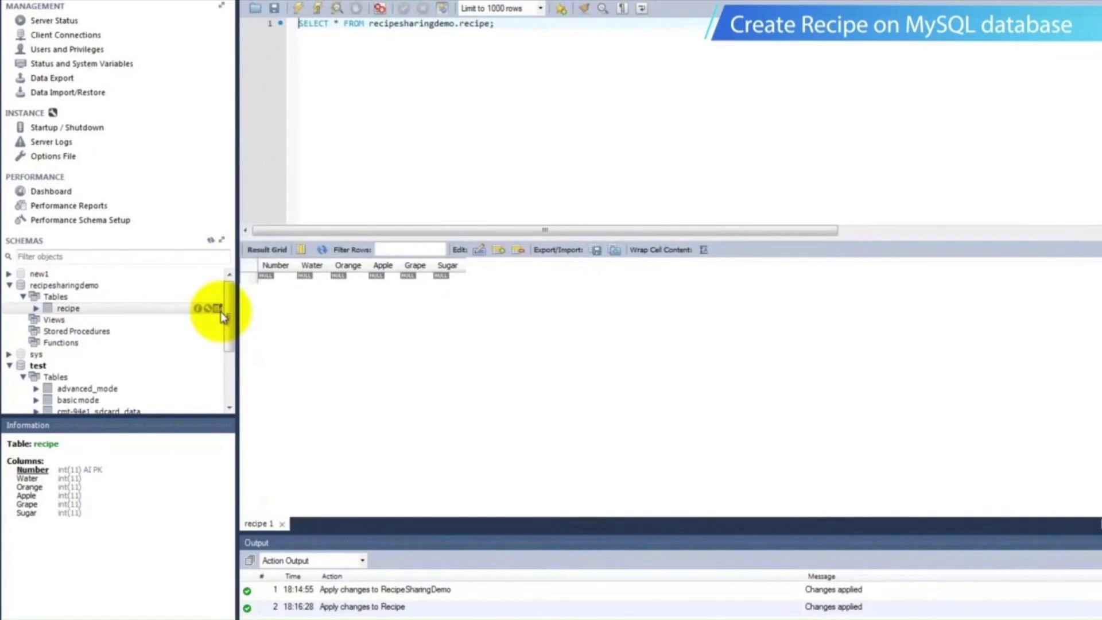
pyautogui.click(311, 275)
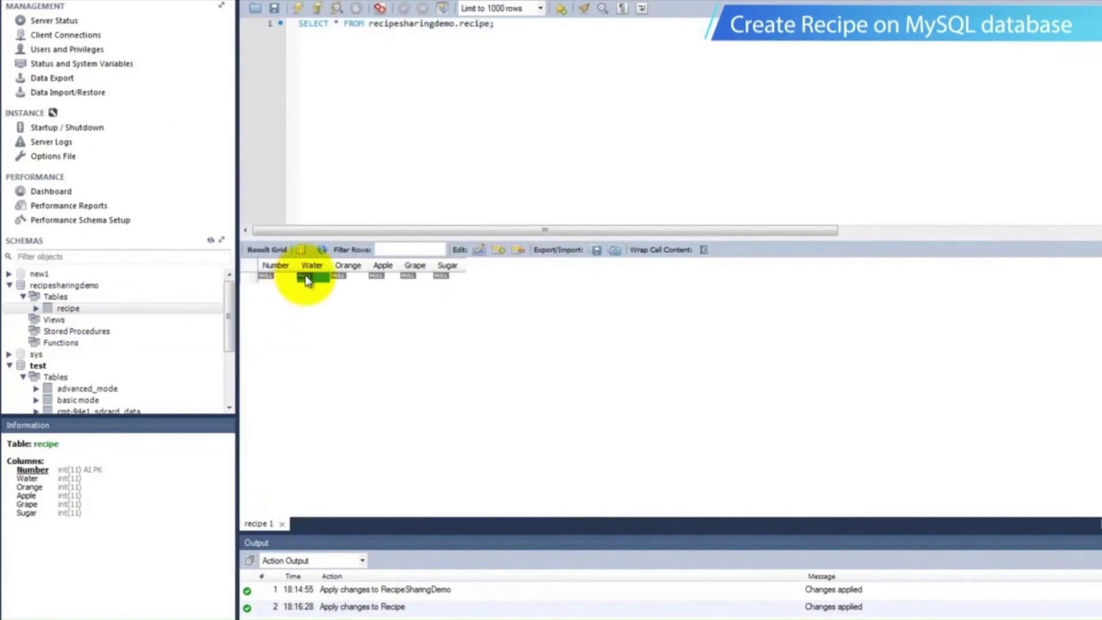
pyautogui.write('1')
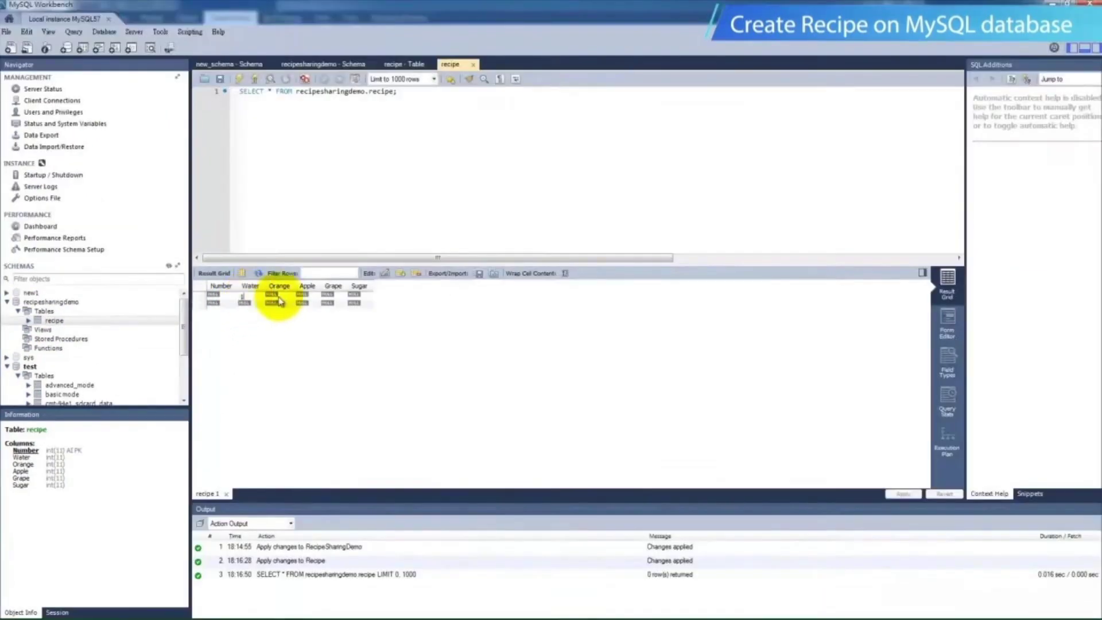
pyautogui.click(349, 278)
pyautogui.write('1')
pyautogui.click(383, 278)
pyautogui.write('0')
pyautogui.click(418, 278)
pyautogui.write('0')
pyautogui.click(448, 278)
# Fill the second row with Water 1, Orange 0, Apple 1, Grape 0 and Sugar 1
pyautogui.click(250, 305)
pyautogui.write('1')
pyautogui.click(278, 305)
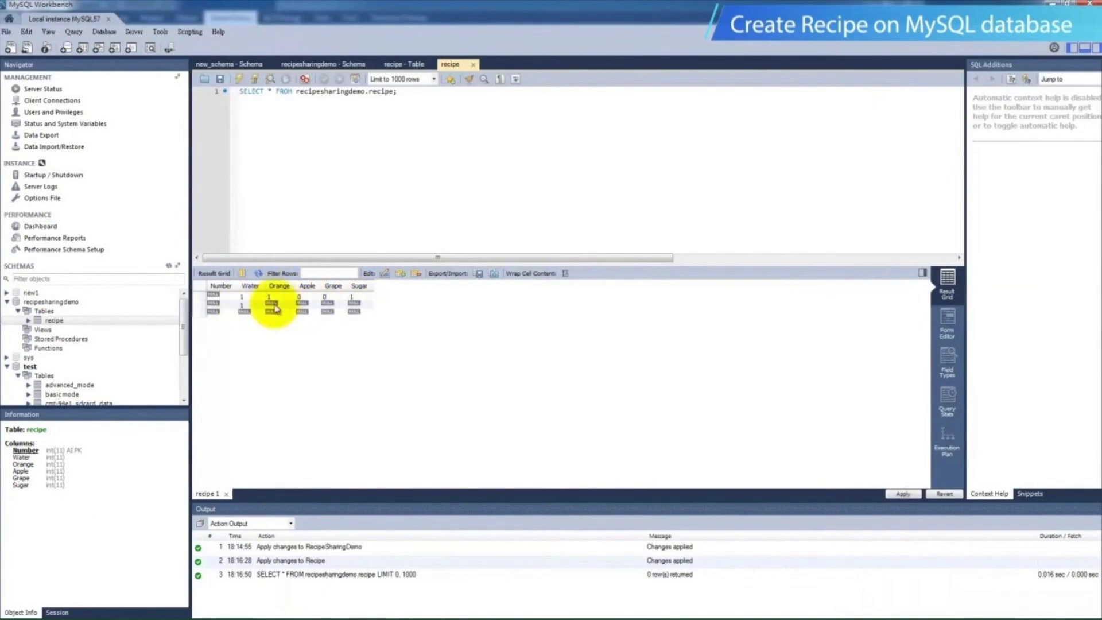
pyautogui.write('0')
pyautogui.write('1')
pyautogui.click(326, 304)
pyautogui.write('0')
pyautogui.click(353, 304)
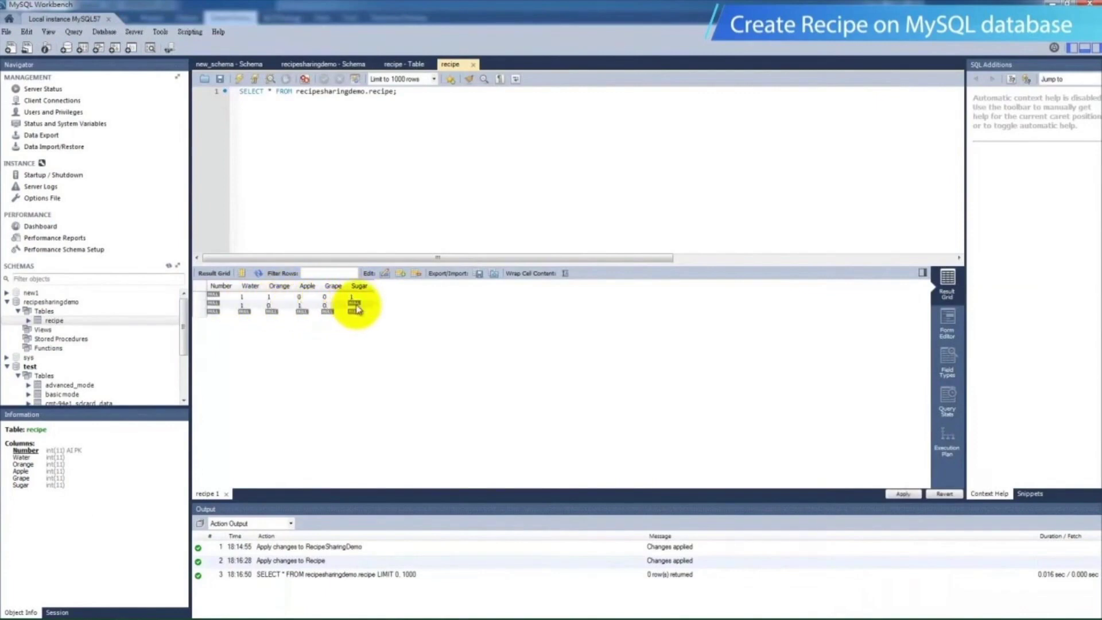
pyautogui.write('1')
# Fill the third row with Water 1, Orange 0, Apple 0, Grape 1 and Sugar 1, and apply the inserted rows to the database
pyautogui.click(242, 312)
pyautogui.write('1')
pyautogui.click(270, 313)
pyautogui.write('0')
pyautogui.click(299, 313)
pyautogui.write('0')
pyautogui.click(325, 313)
pyautogui.write('1')
pyautogui.click(352, 313)
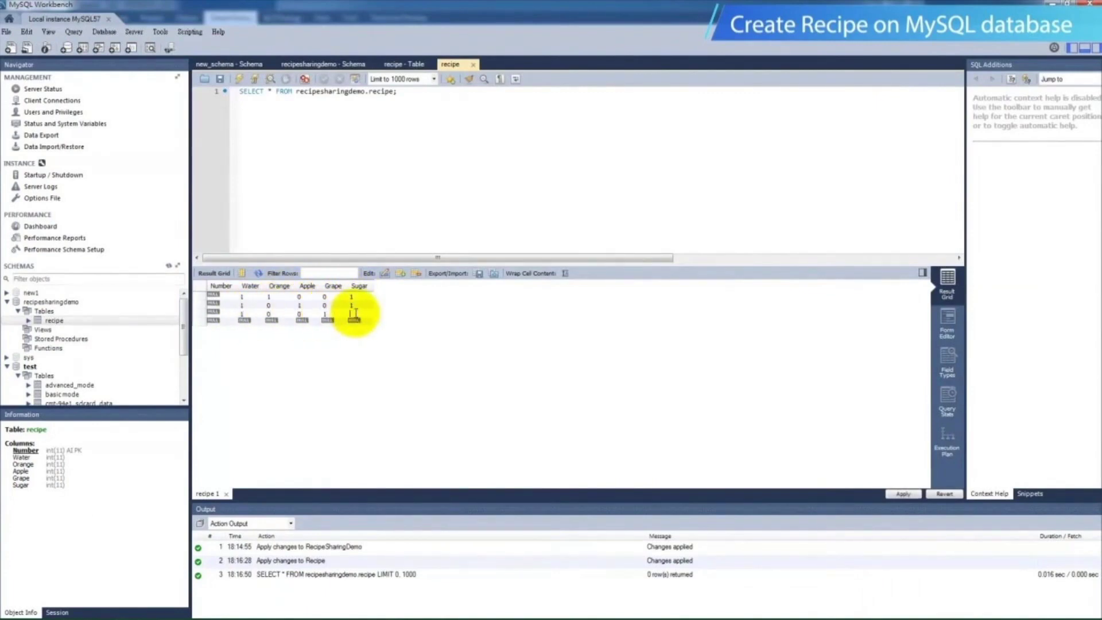
pyautogui.write('1')
pyautogui.press('Return')
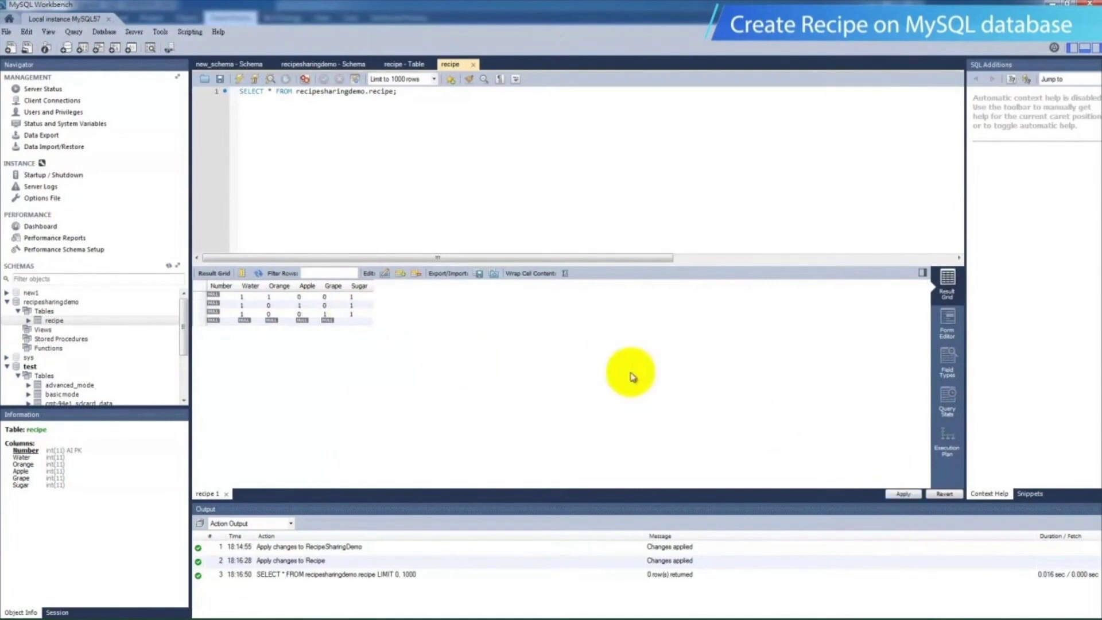
pyautogui.click(893, 494)
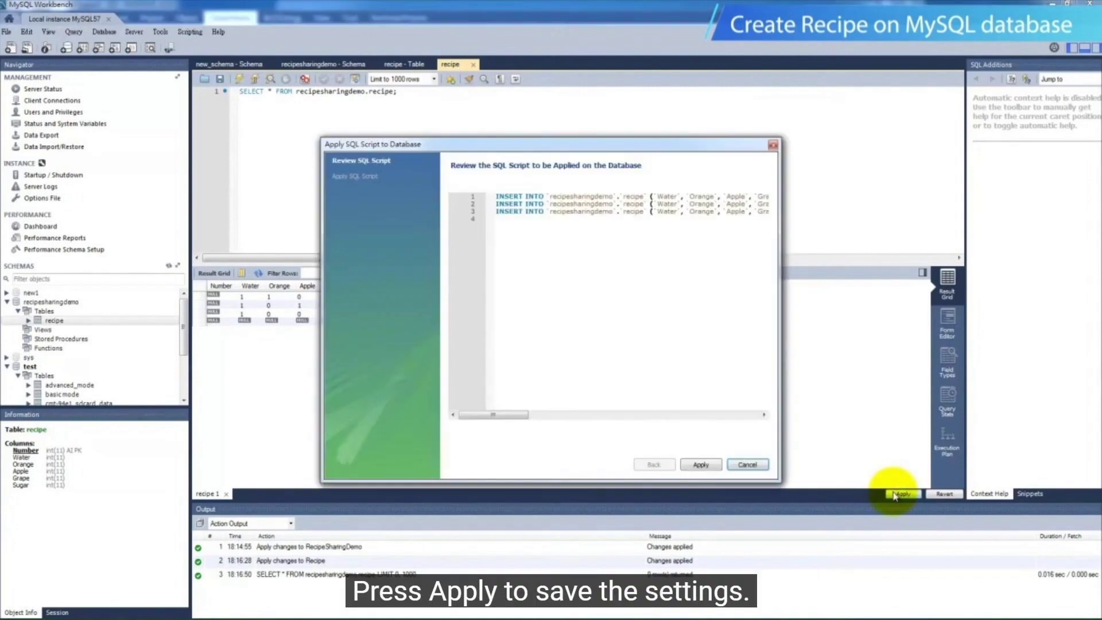
pyautogui.click(701, 465)
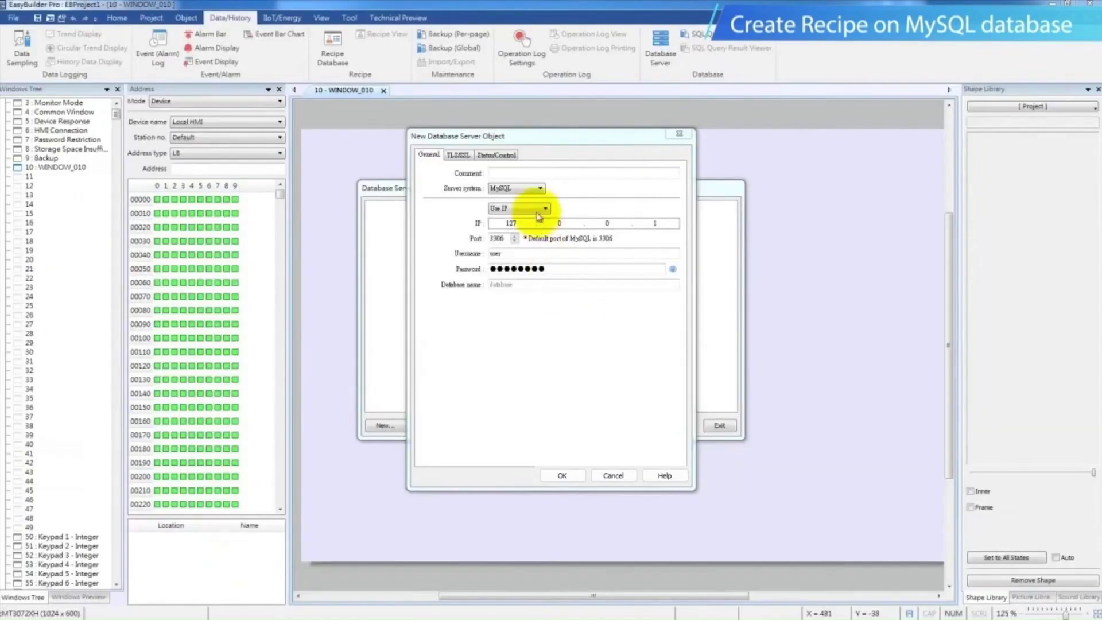
# In EasyBuilder Pro, set the new database server's system to MySQL and enter RecipeSharingDemo as the database name
pyautogui.click(519, 188)
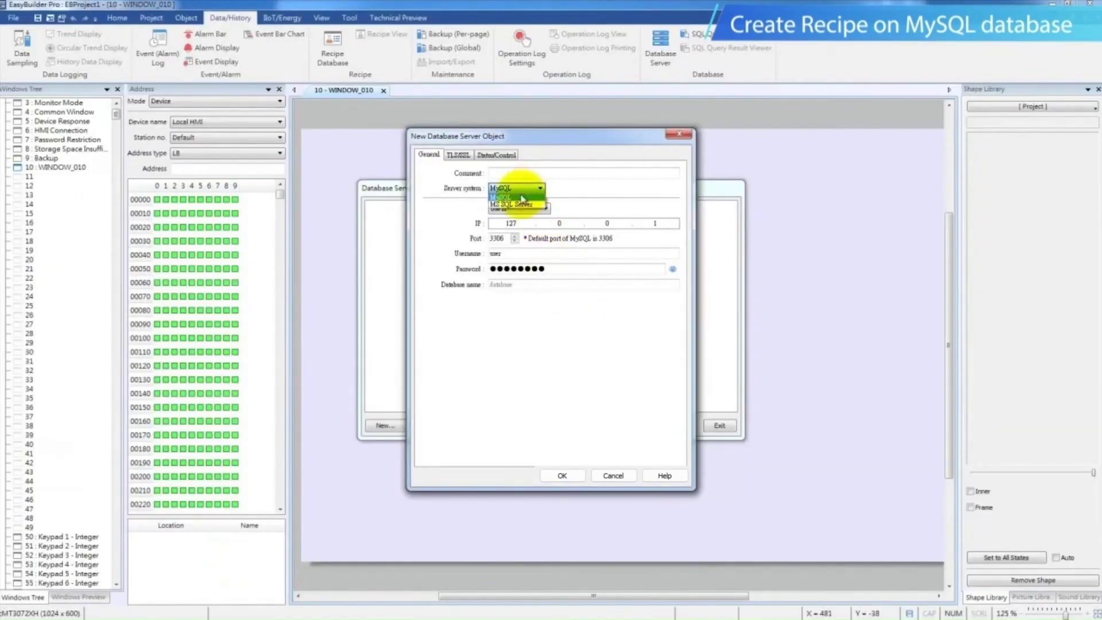
pyautogui.click(522, 198)
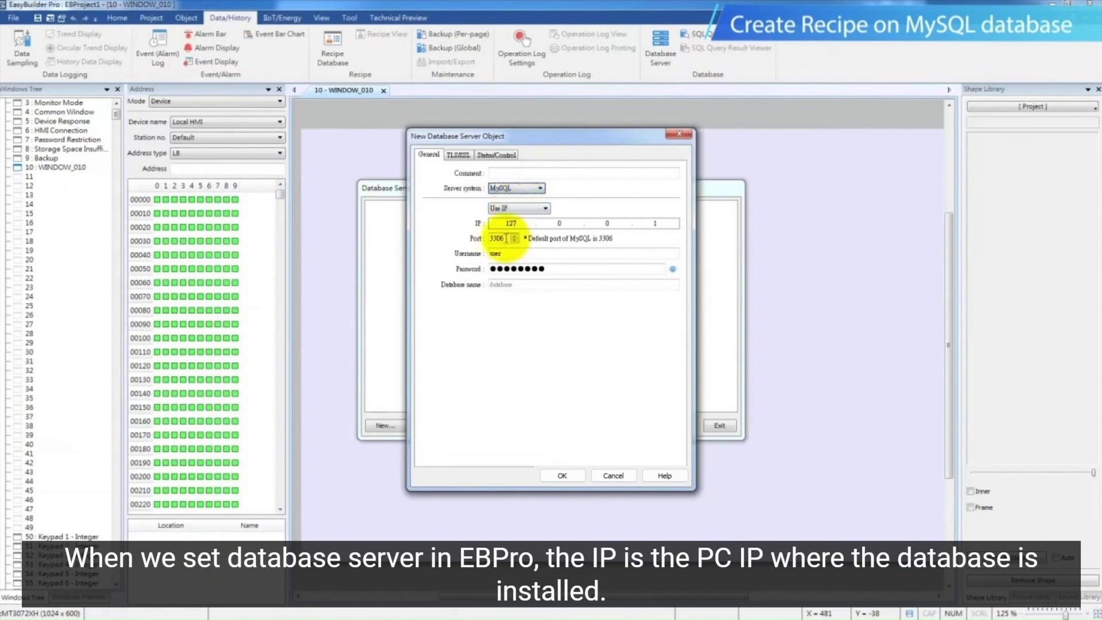
pyautogui.doubleClick(497, 238)
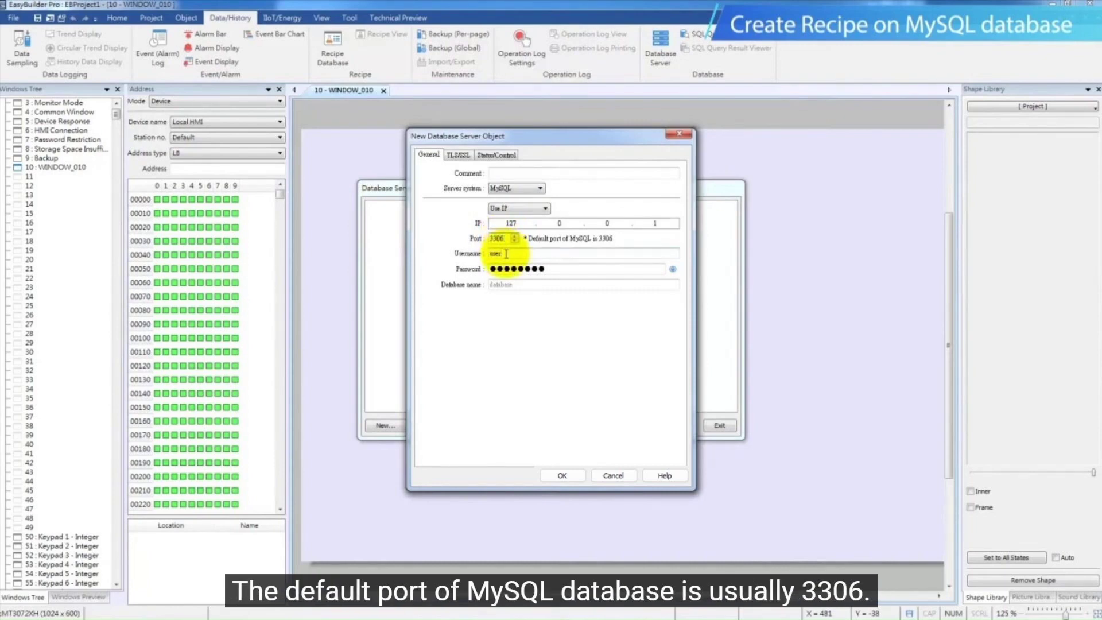
pyautogui.click(536, 283)
pyautogui.write('Recip')
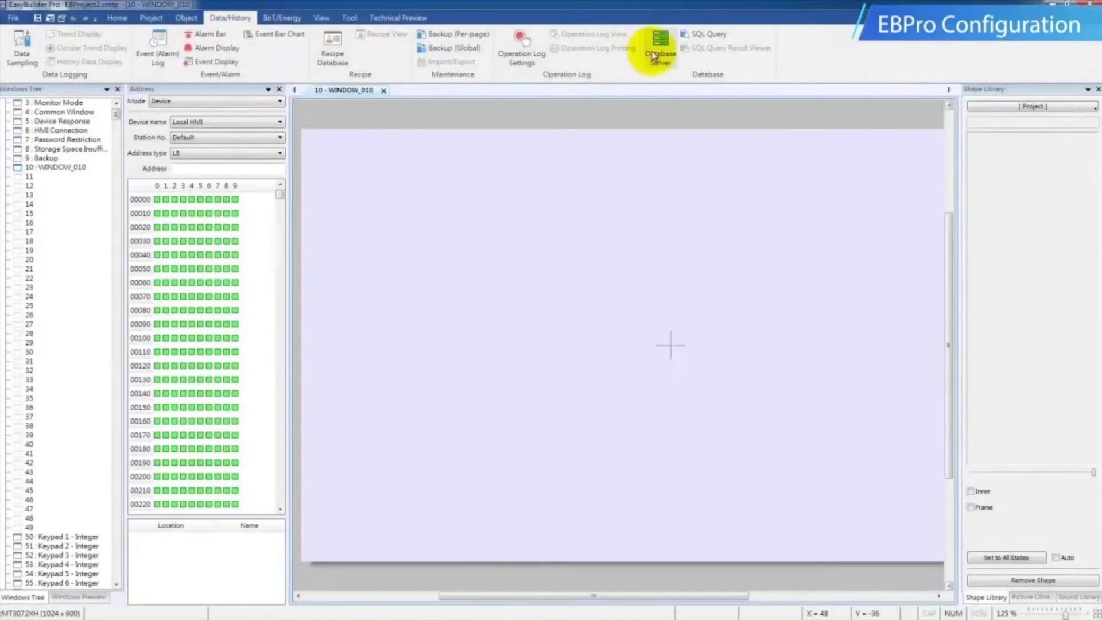
# Create a new MySQL database server object in EBProject2 and set its IP address to 127.0.0.1
pyautogui.click(654, 49)
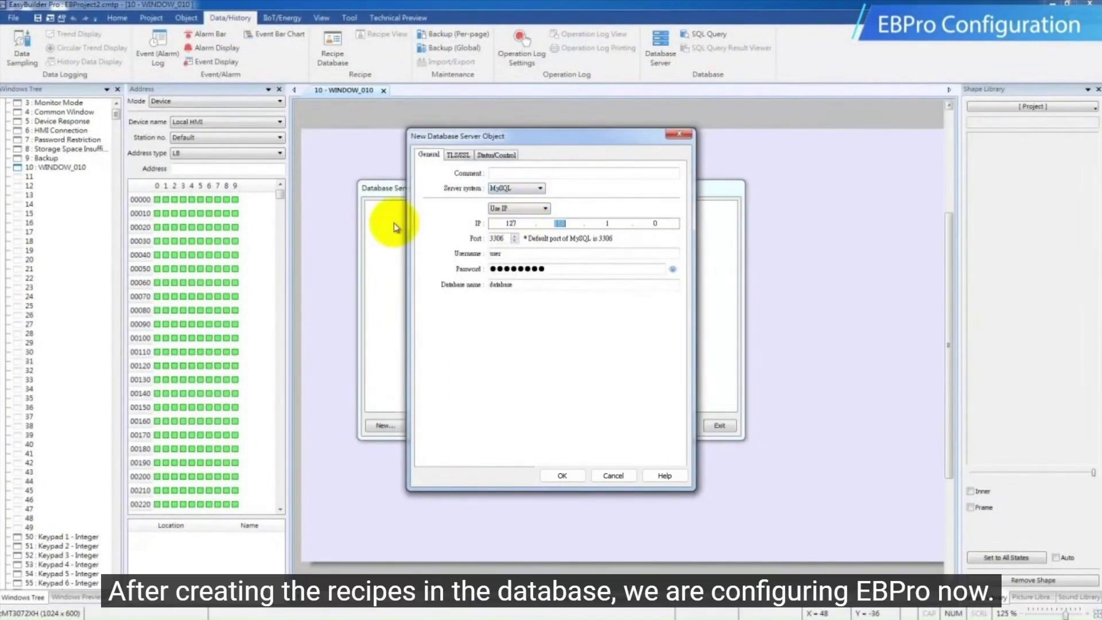
pyautogui.write('0')
pyautogui.doubleClick(611, 224)
pyautogui.write('0')
pyautogui.doubleClick(663, 225)
pyautogui.write('1')
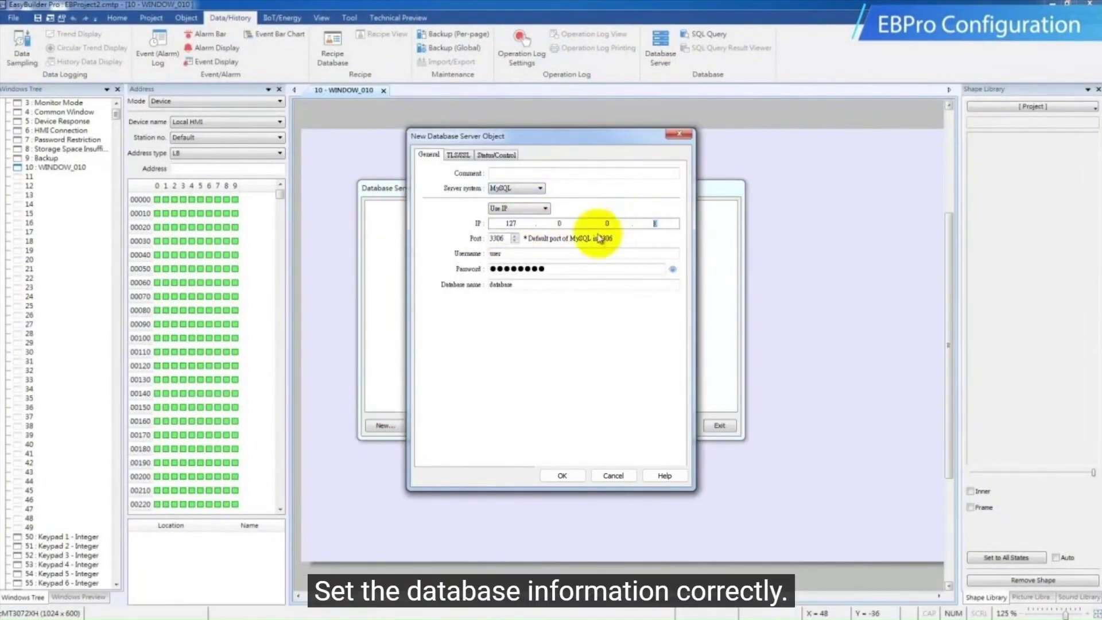
# Set the server's username to root, enter the account password, and set the database name to RecipeSharingDemo
pyautogui.click(549, 257)
pyautogui.moveTo(550, 257); pyautogui.dragTo(438, 262)
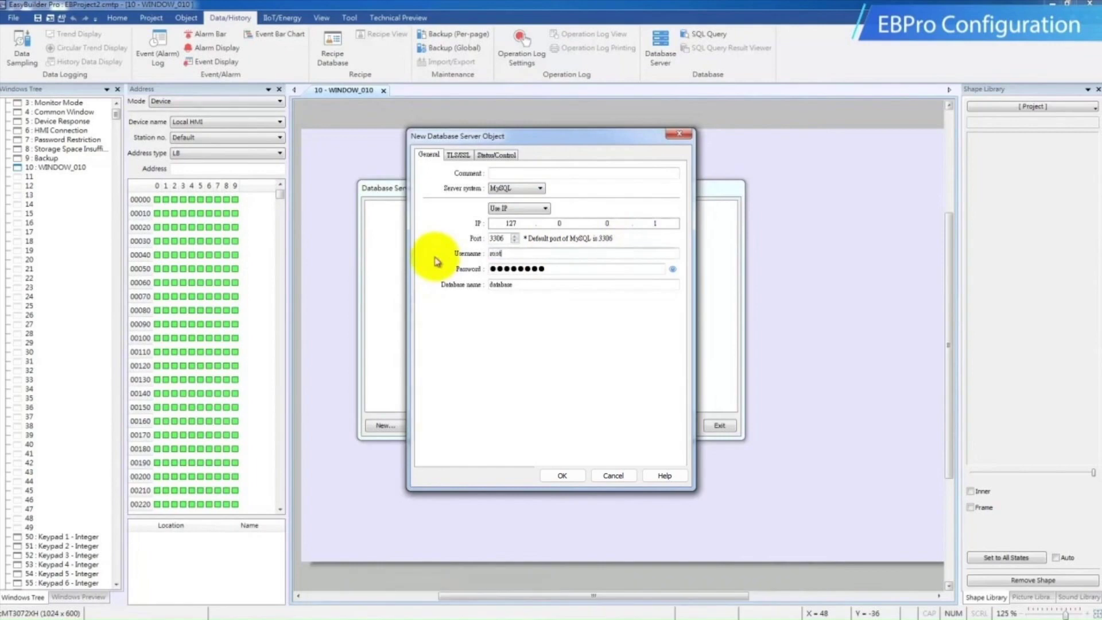
pyautogui.moveTo(573, 271); pyautogui.dragTo(381, 269)
pyautogui.write('●●●●●●')
pyautogui.moveTo(524, 285); pyautogui.dragTo(390, 285)
pyautogui.write('RecipeSharingDemo')
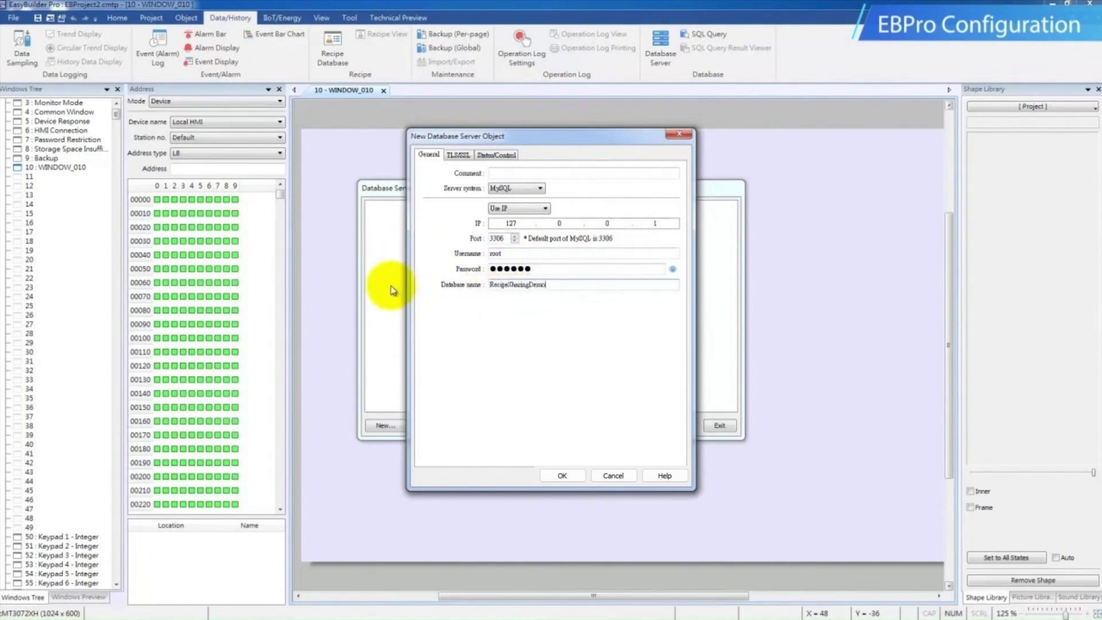
# Check the database server's status address, then save the server object and close the server list
pyautogui.click(497, 154)
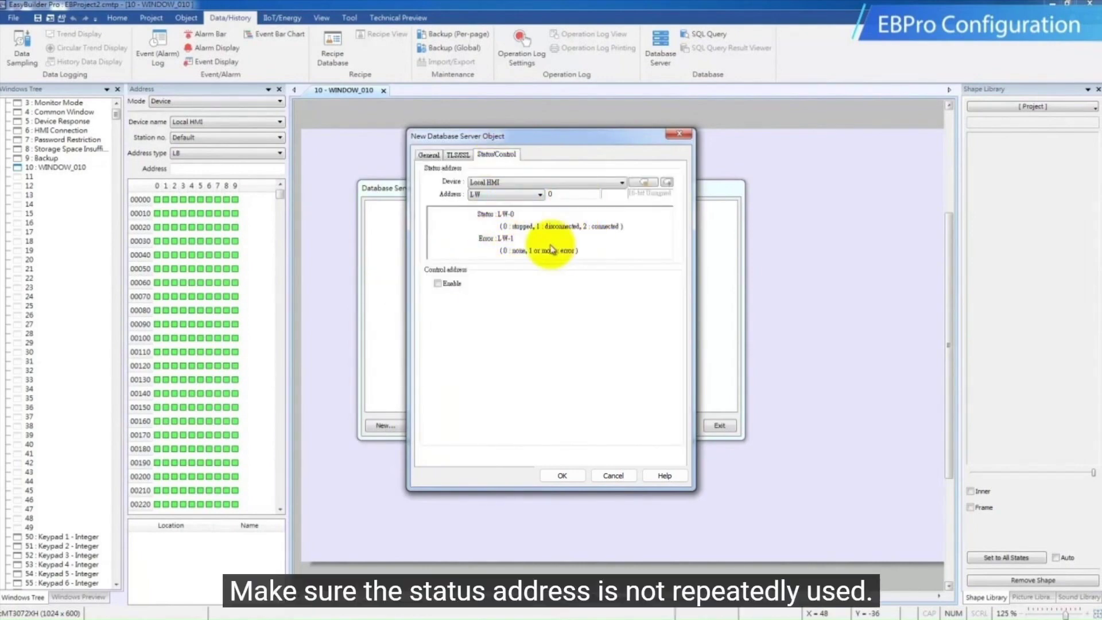
pyautogui.click(561, 475)
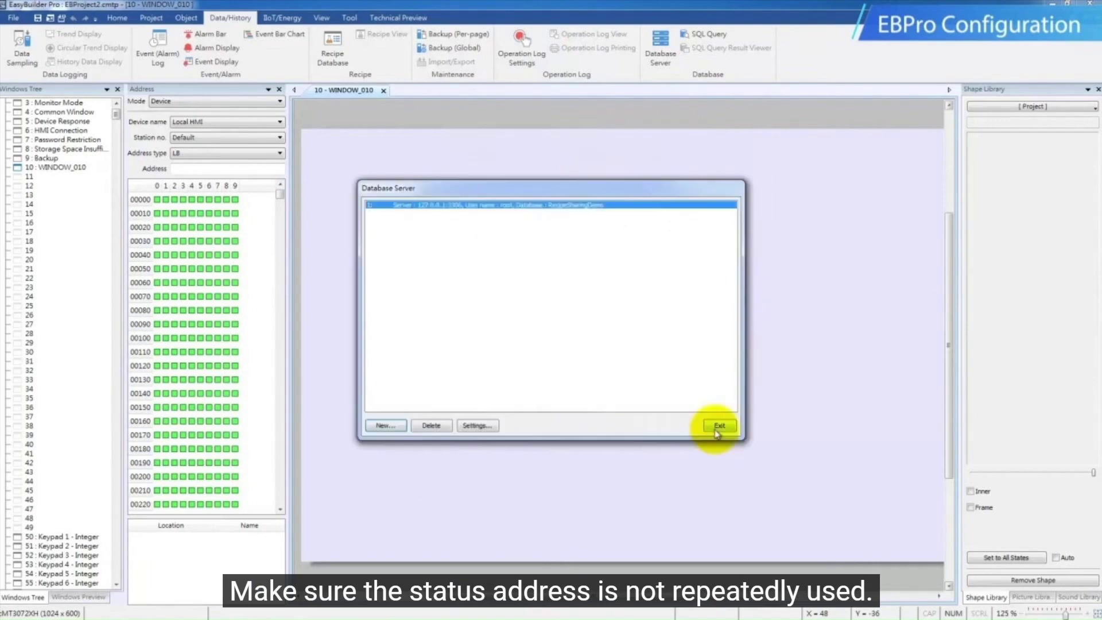
pyautogui.click(719, 425)
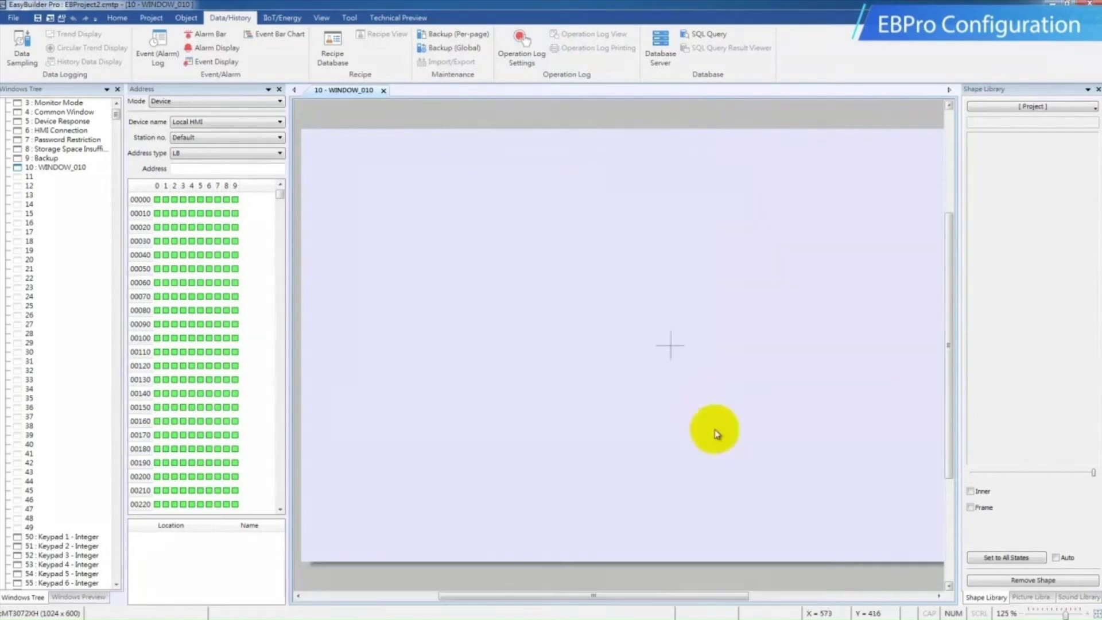
# Create a new SQL query with the table name Recipe and the schema address LW 100
pyautogui.click(710, 35)
pyautogui.click(405, 420)
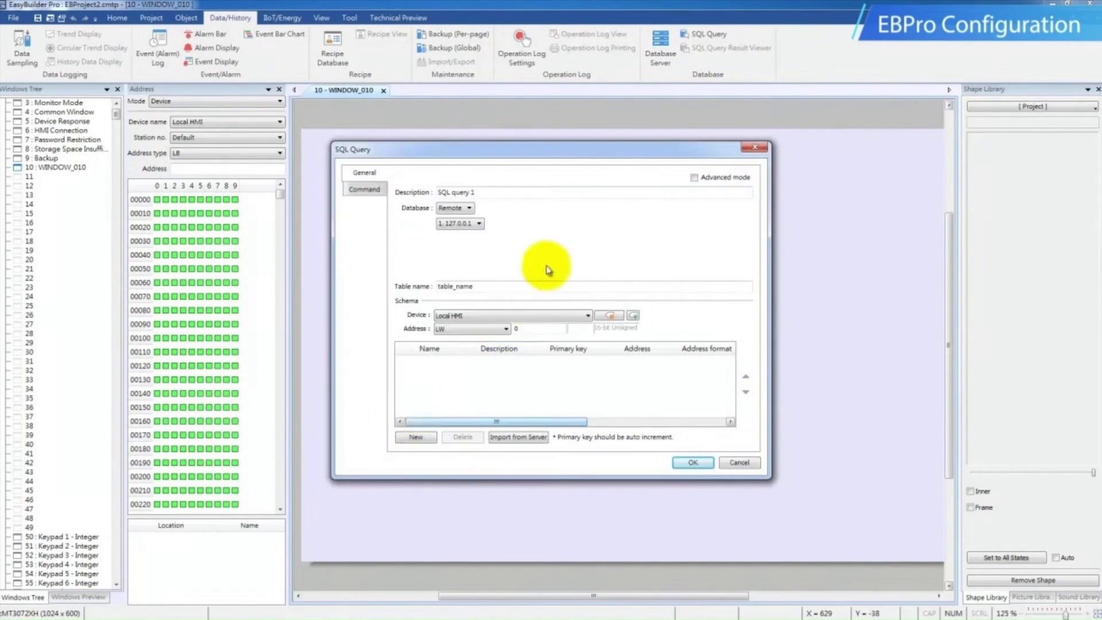
pyautogui.moveTo(524, 287); pyautogui.dragTo(403, 294)
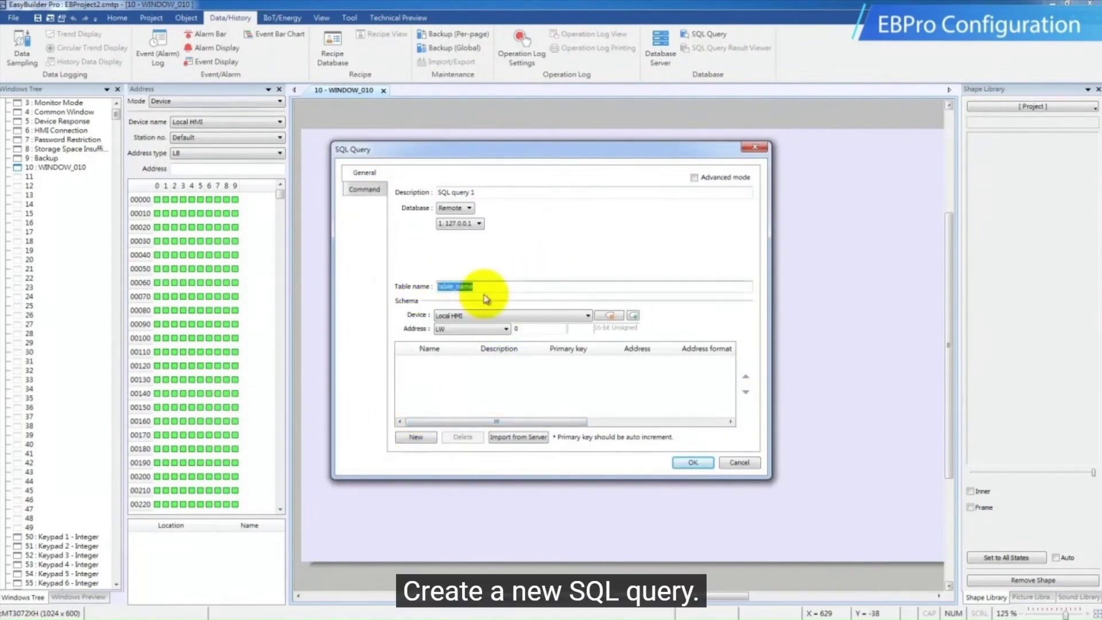
pyautogui.write('Recipe')
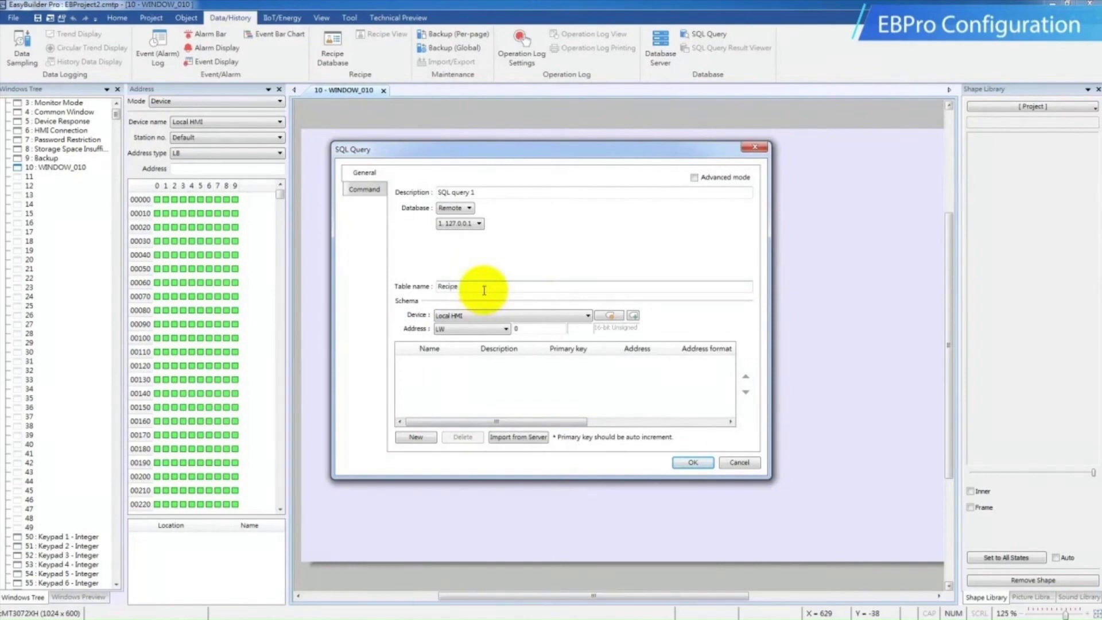
pyautogui.doubleClick(533, 329)
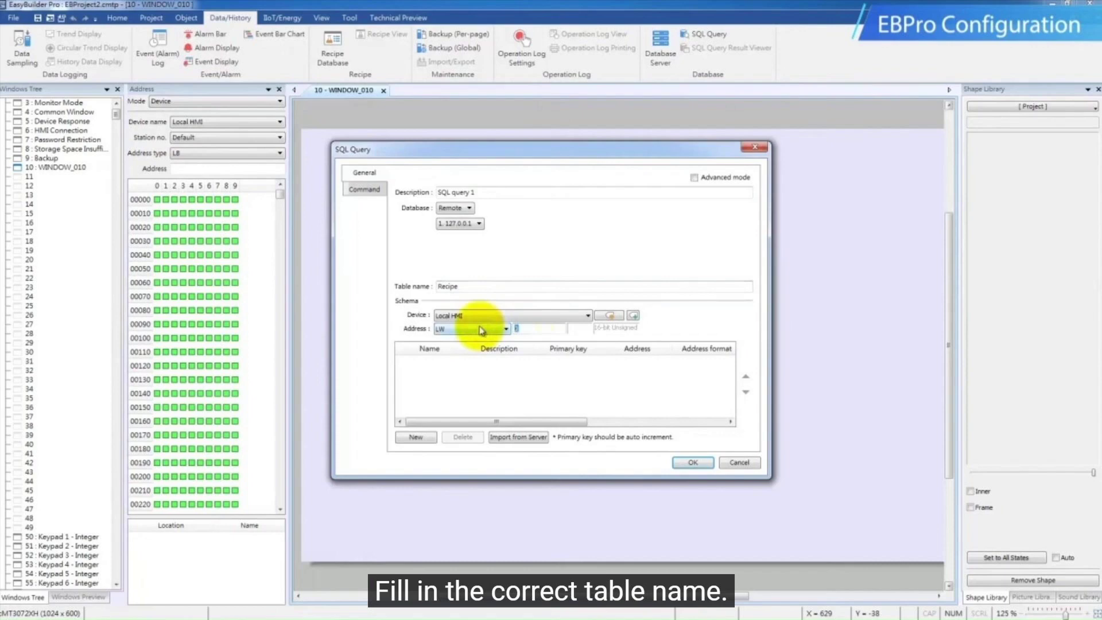
pyautogui.write('100')
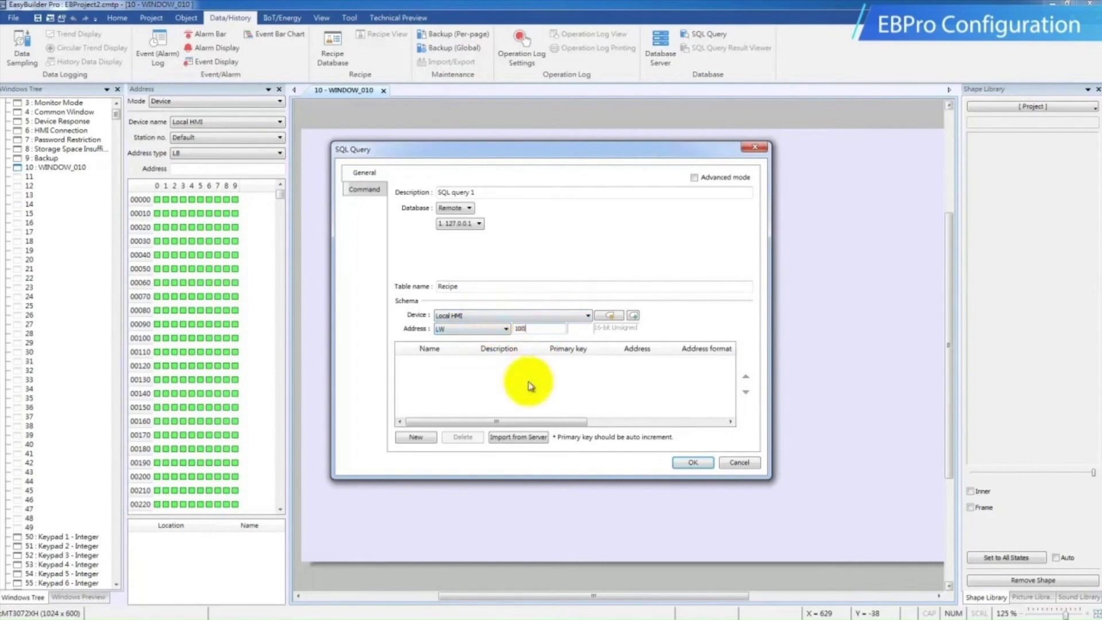
# Import the Recipe table's columns from the server and review the address assigned to each column
pyautogui.click(503, 439)
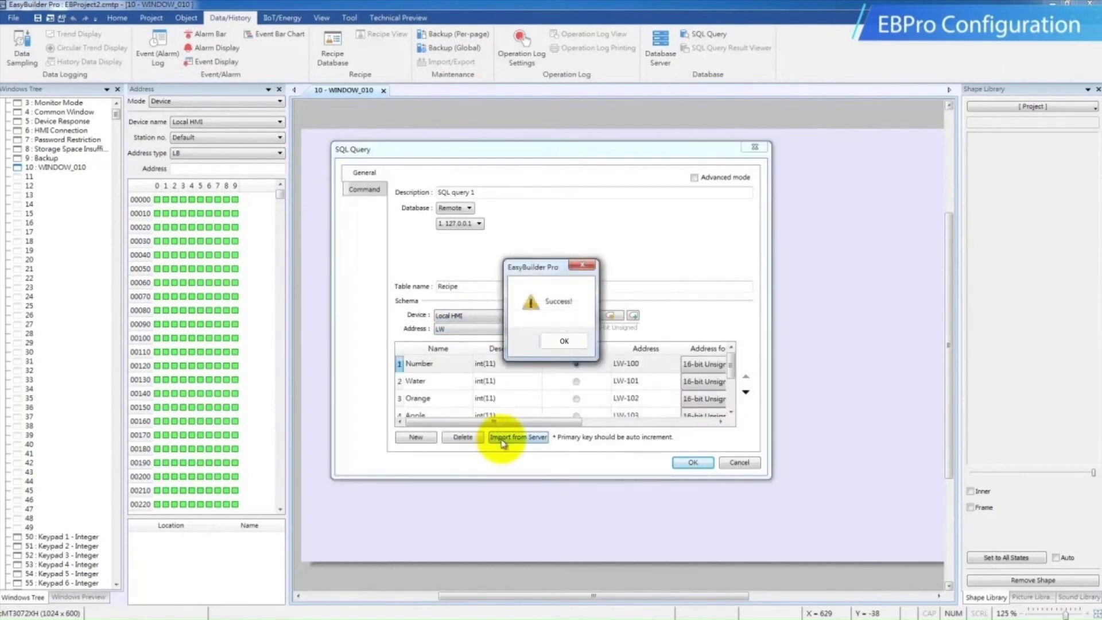
pyautogui.click(561, 347)
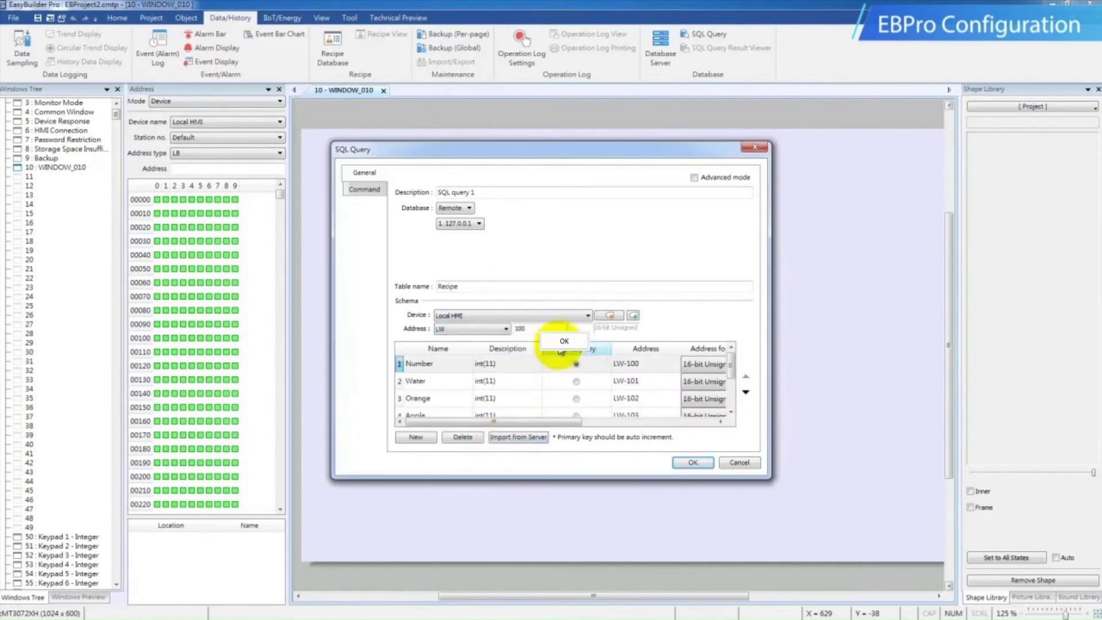
pyautogui.click(621, 363)
pyautogui.click(617, 383)
pyautogui.click(620, 401)
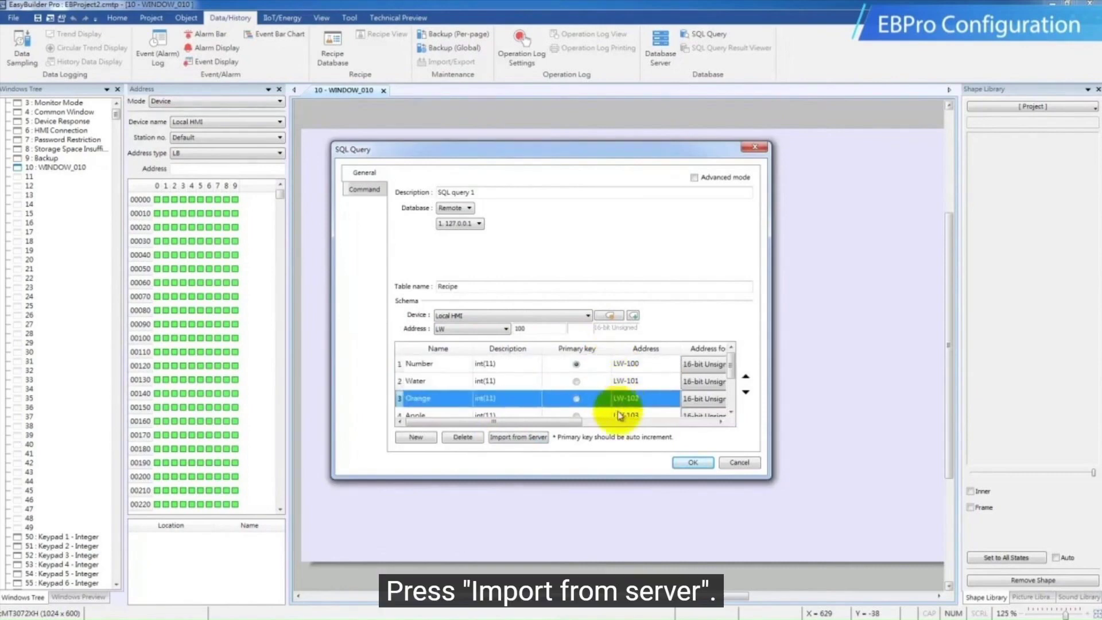
pyautogui.click(618, 414)
pyautogui.moveTo(731, 361); pyautogui.dragTo(738, 381)
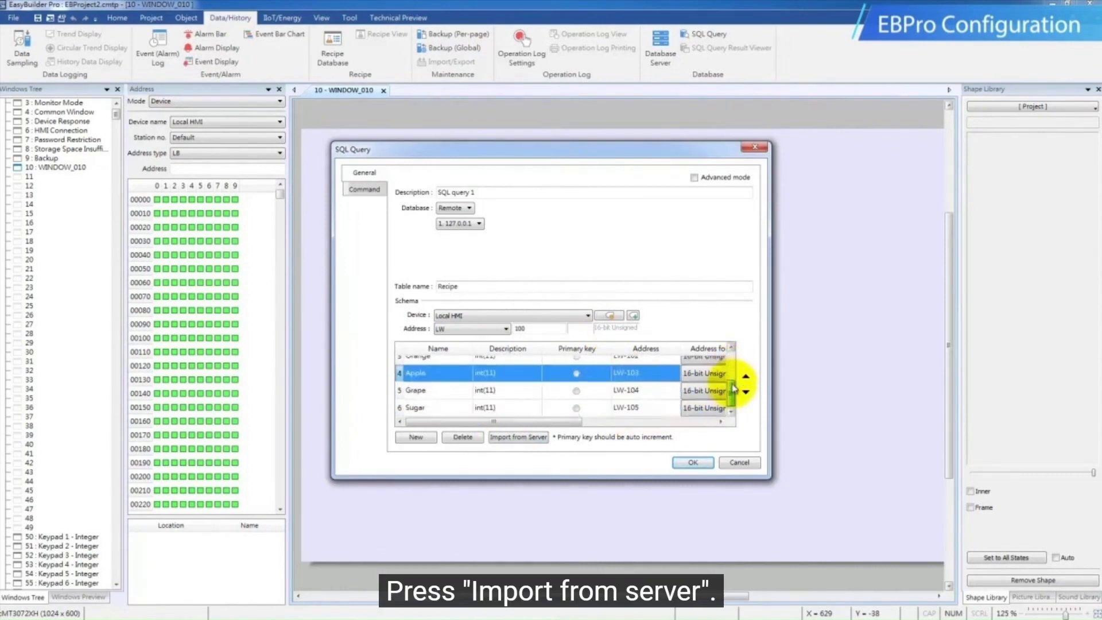
pyautogui.click(421, 409)
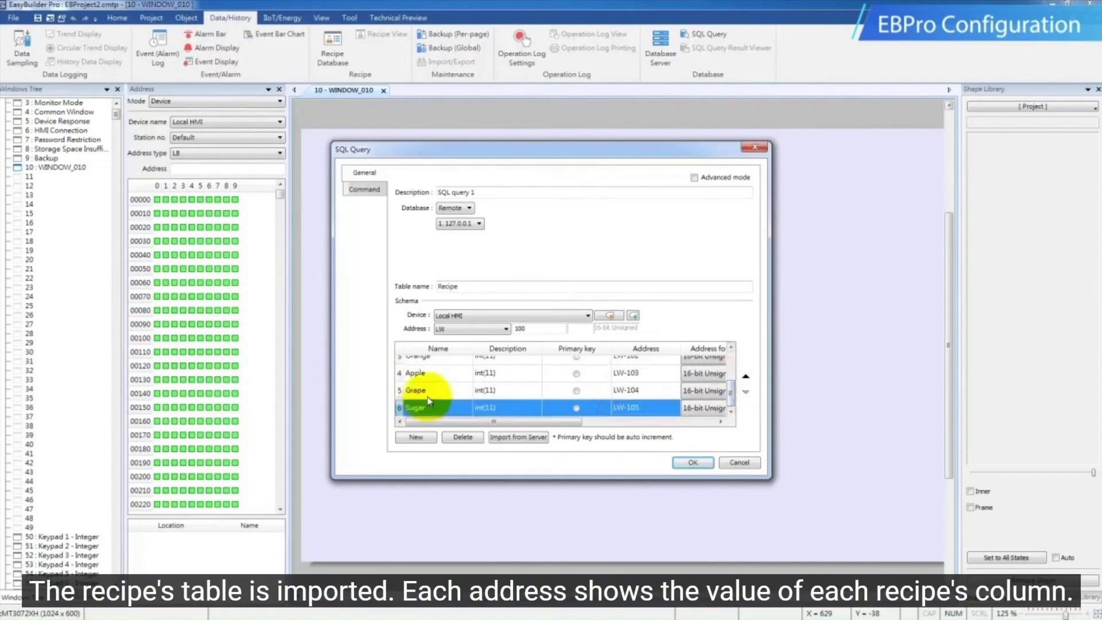
# Set the SQL query's command control address to LW 200, then save the query and close the query list
pyautogui.click(364, 191)
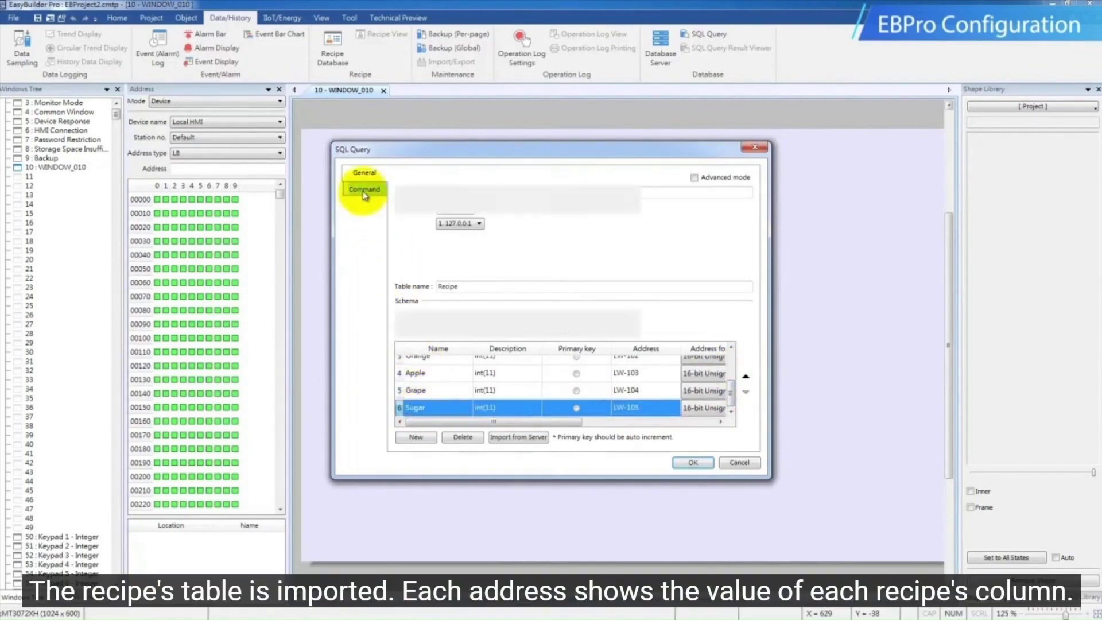
pyautogui.click(524, 204)
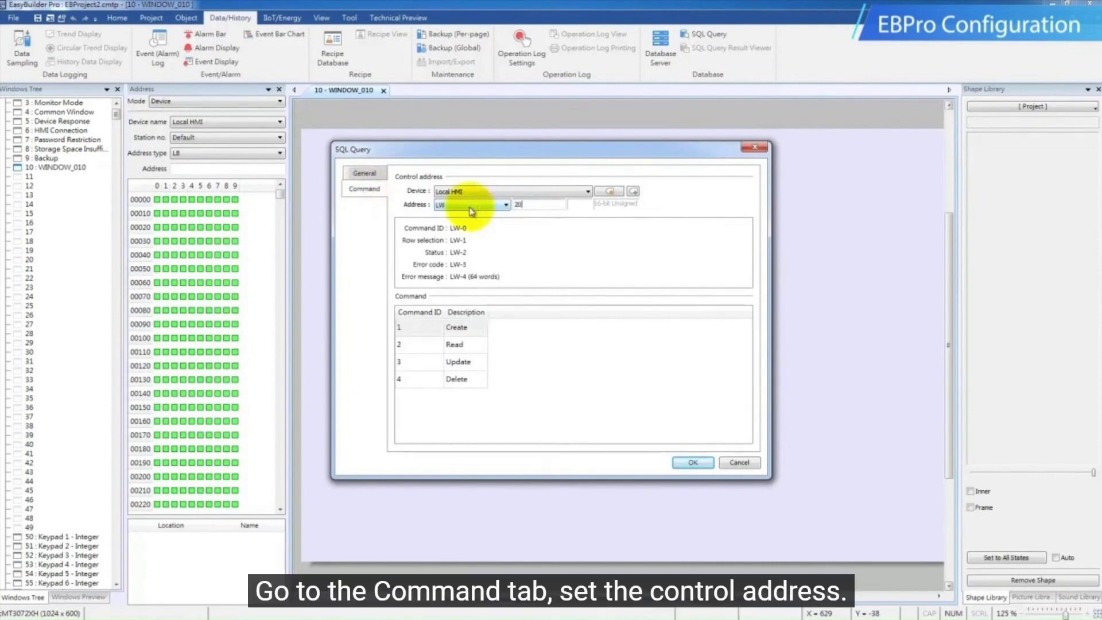
pyautogui.click(515, 252)
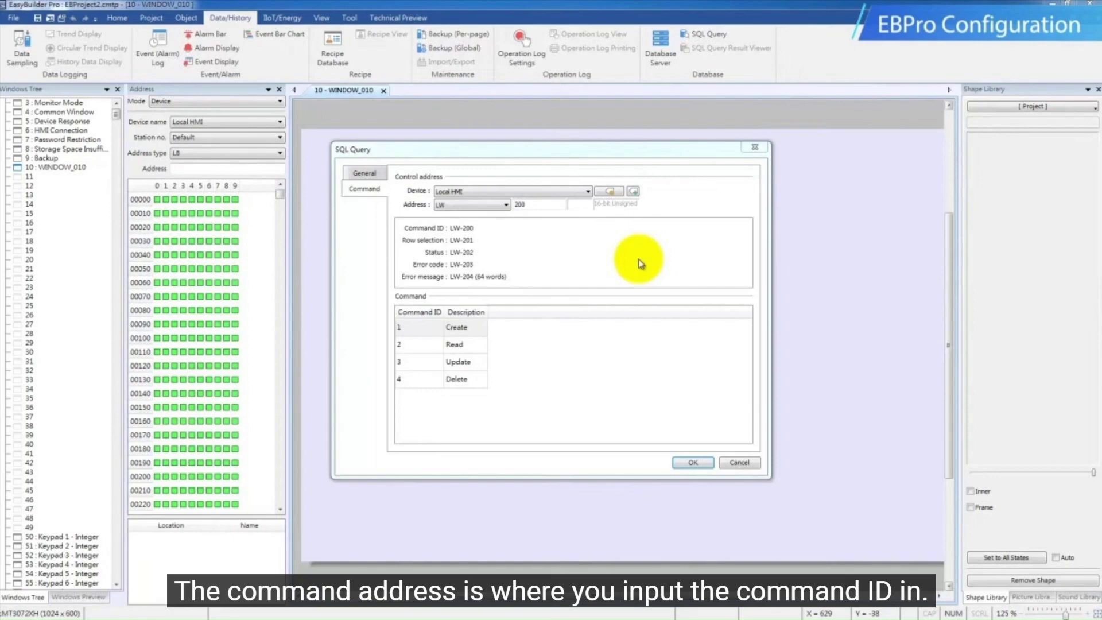
pyautogui.click(694, 465)
pyautogui.click(698, 420)
# Create a SQL Query Result Viewer object for SQL query 1 and place it on WINDOW_010
pyautogui.click(715, 48)
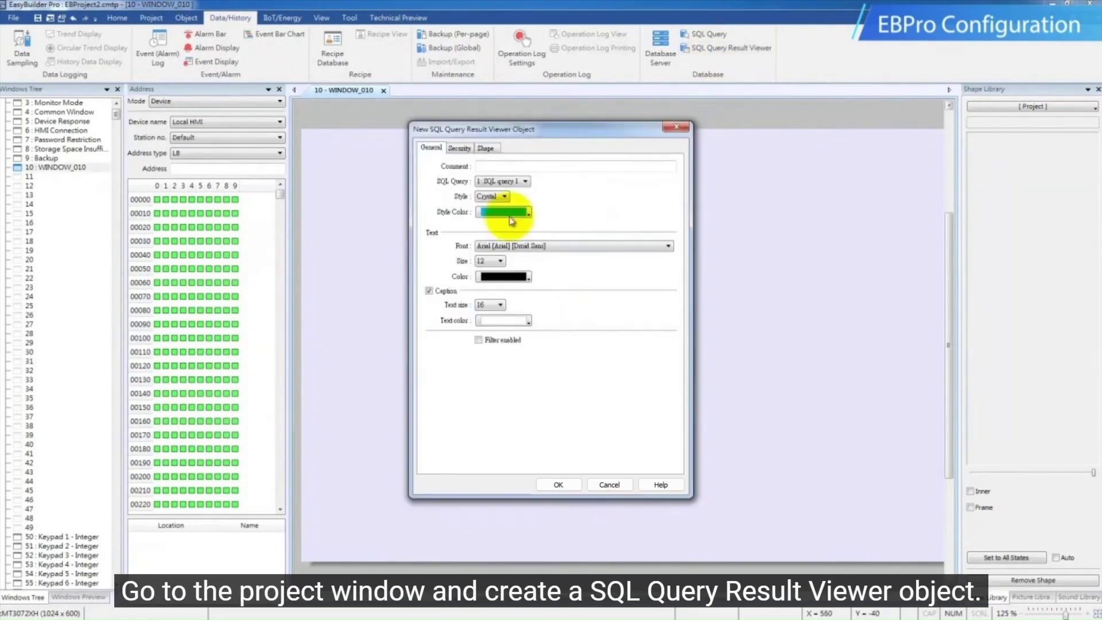
pyautogui.click(516, 182)
pyautogui.click(558, 484)
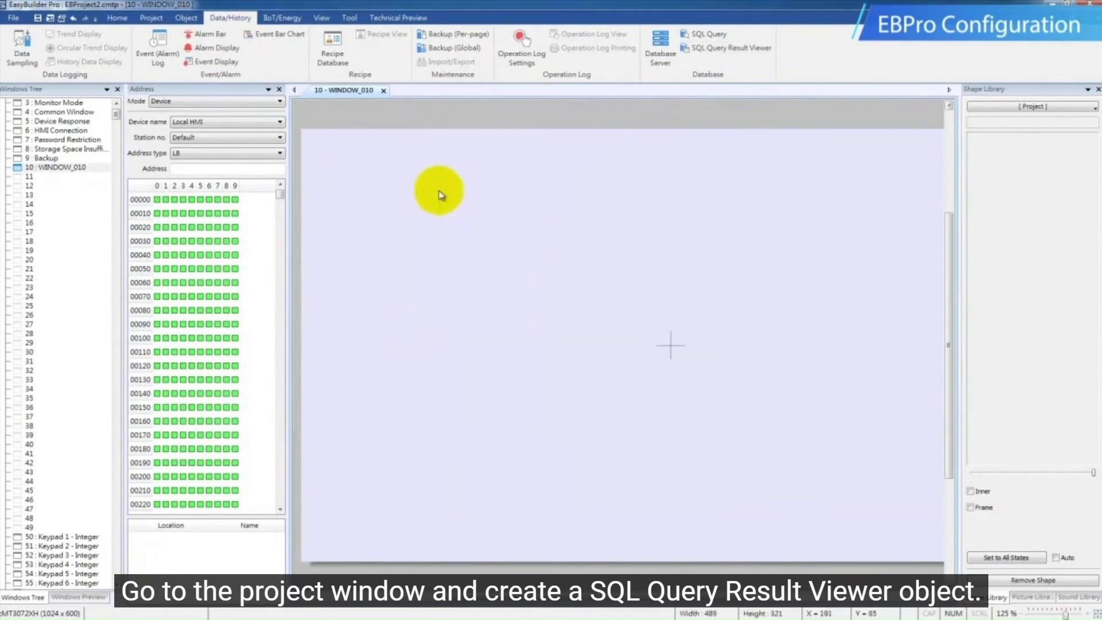
pyautogui.click(432, 166)
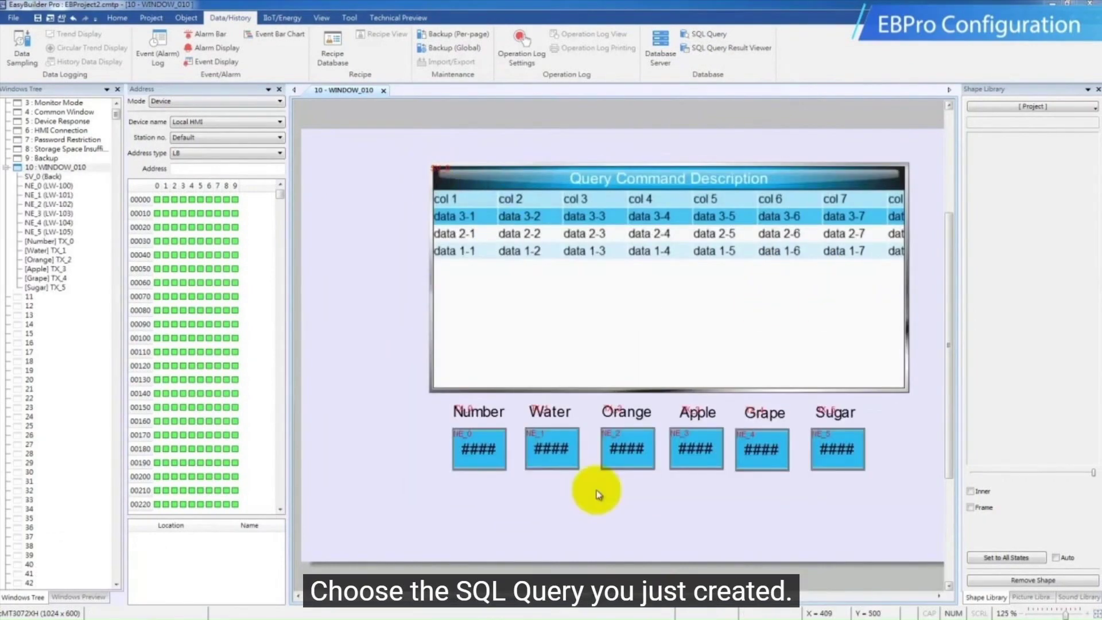
pyautogui.click(489, 460)
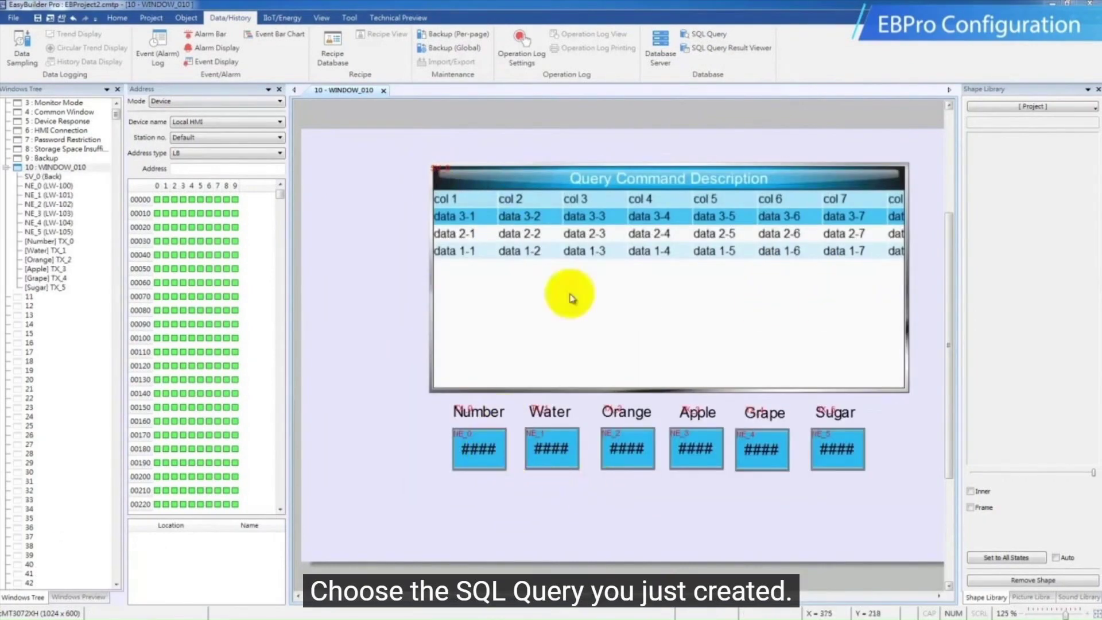
# Review the addresses assigned to the recipe columns in SQL query 1
pyautogui.click(704, 39)
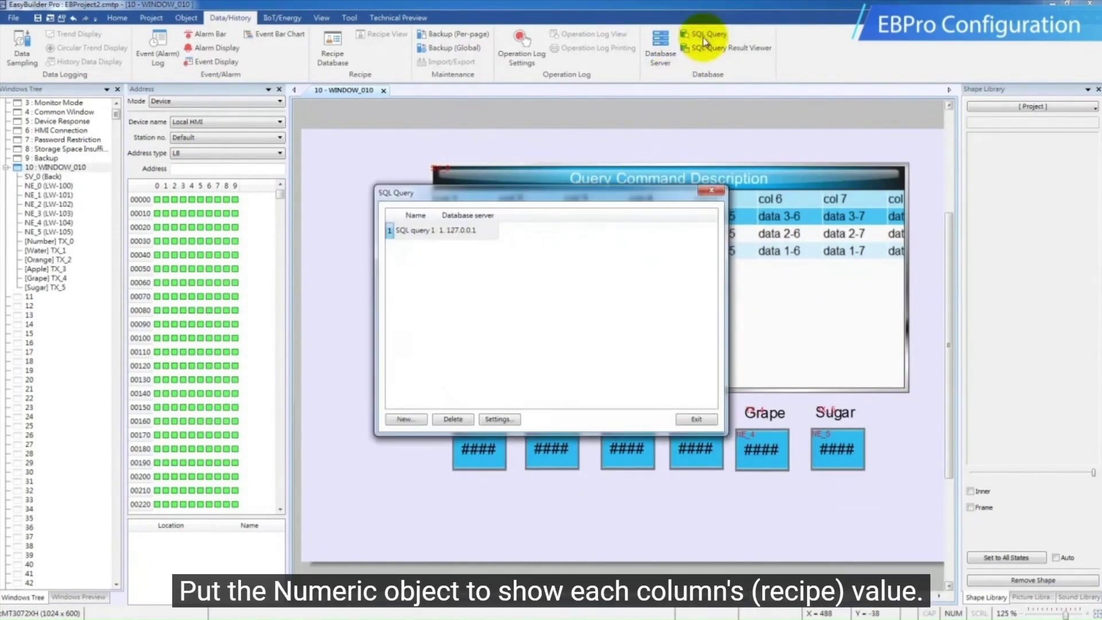
pyautogui.click(478, 232)
pyautogui.doubleClick(478, 233)
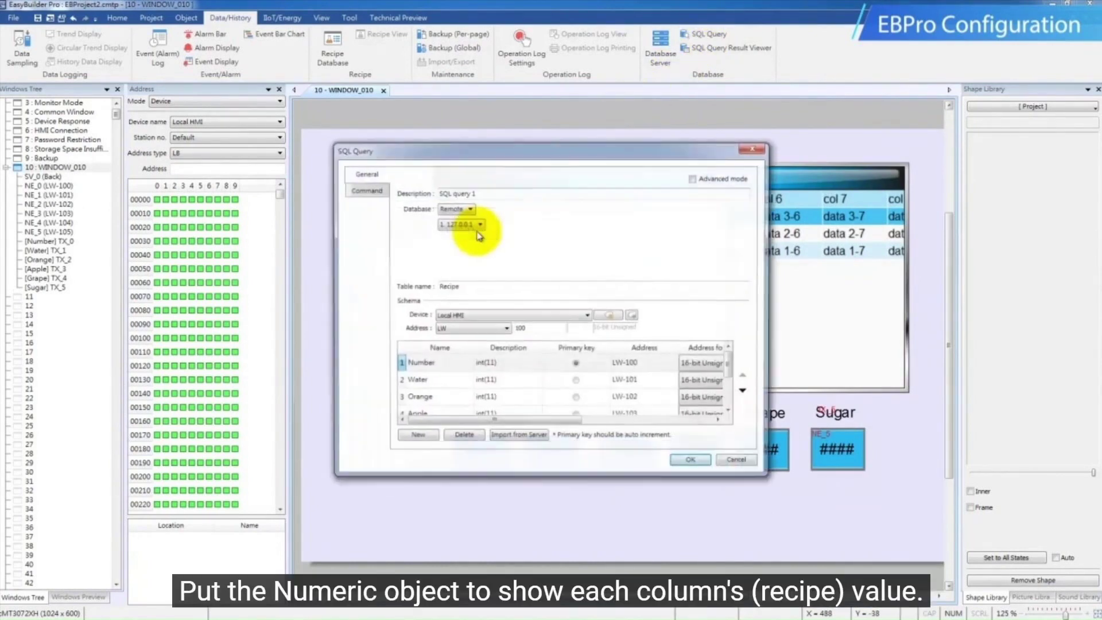
pyautogui.click(455, 412)
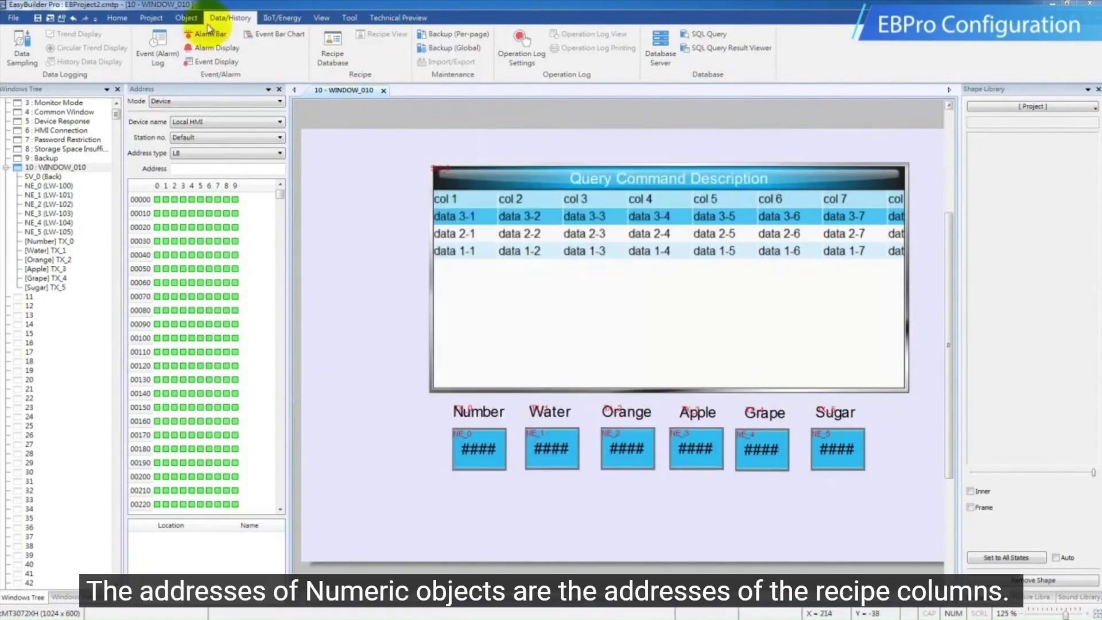
# Create a Numeric object with the address LW 200 and place it beside the result viewer
pyautogui.click(191, 19)
pyautogui.click(387, 43)
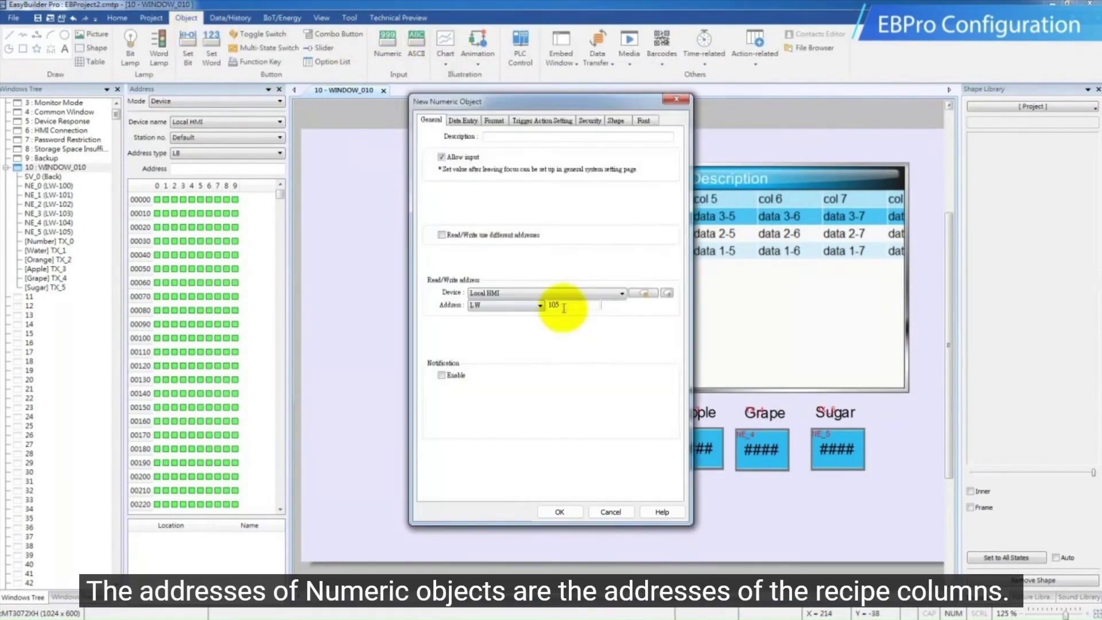
pyautogui.click(559, 511)
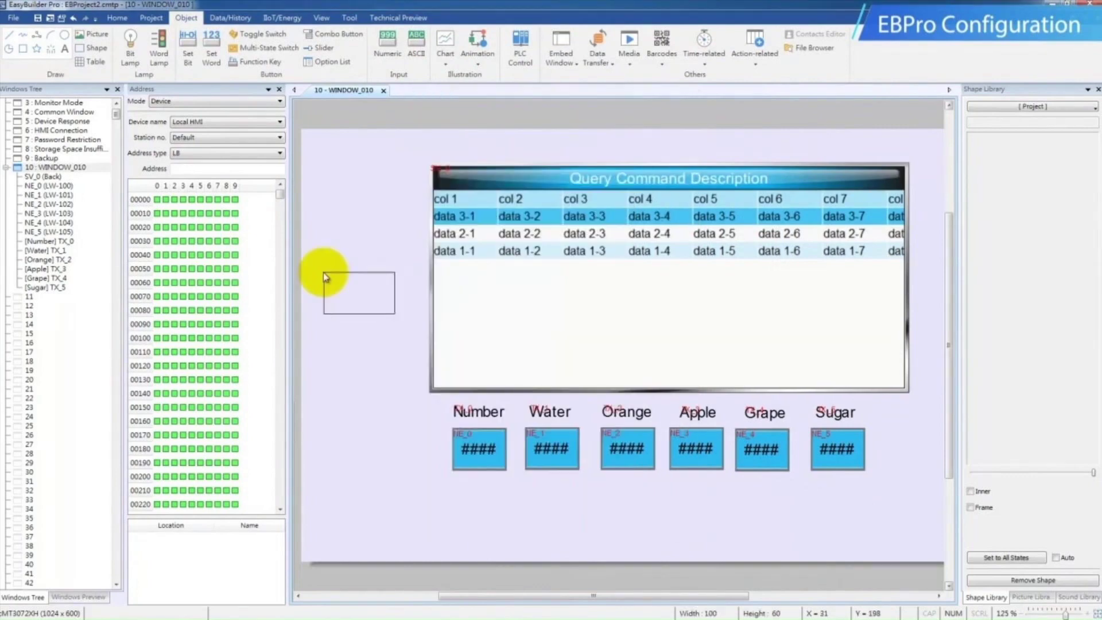
pyautogui.click(322, 270)
# Add a text label reading Control Address above the new numeric object
pyautogui.click(77, 61)
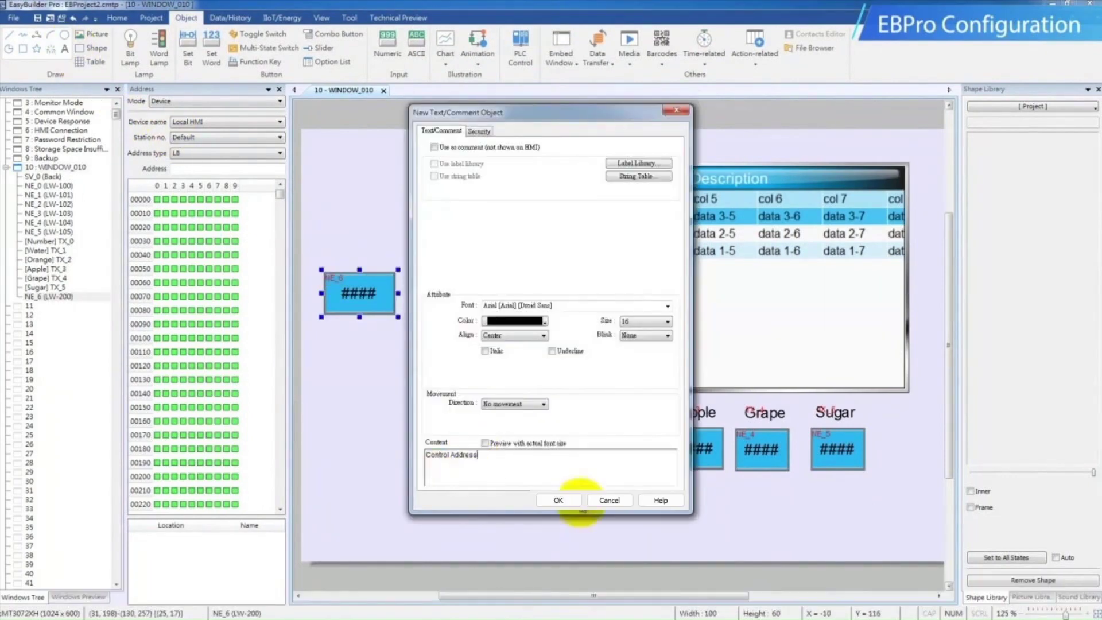
pyautogui.click(558, 500)
pyautogui.click(311, 236)
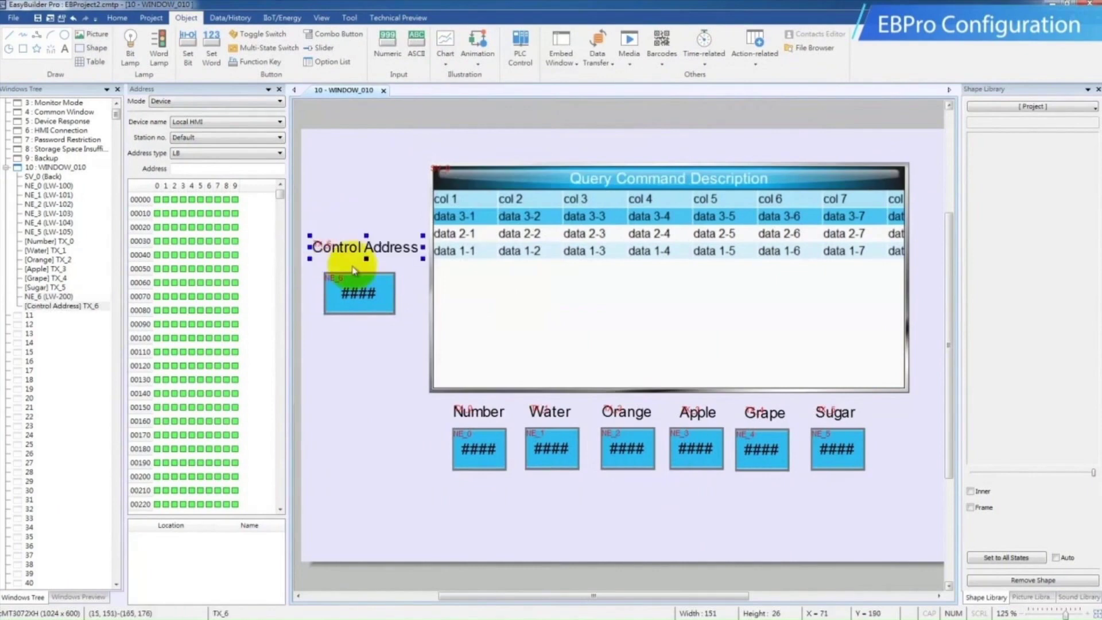
# Check the control address in SQL query 1's command settings, then close the query and the query list
pyautogui.click(229, 18)
pyautogui.click(705, 35)
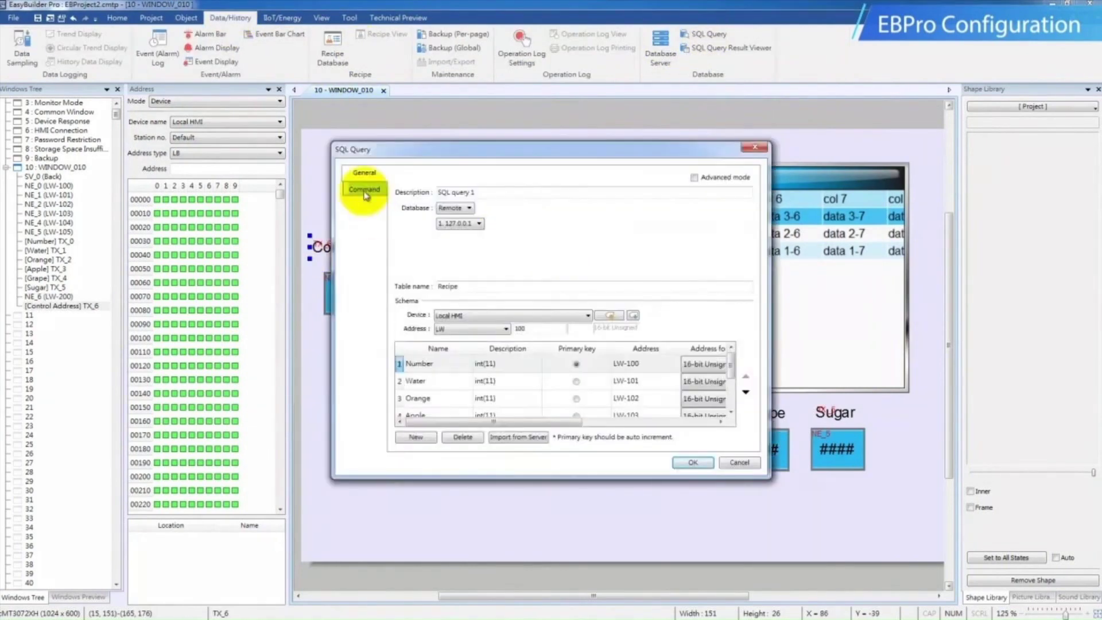
pyautogui.click(364, 189)
pyautogui.moveTo(534, 205); pyautogui.dragTo(485, 204)
pyautogui.click(541, 205)
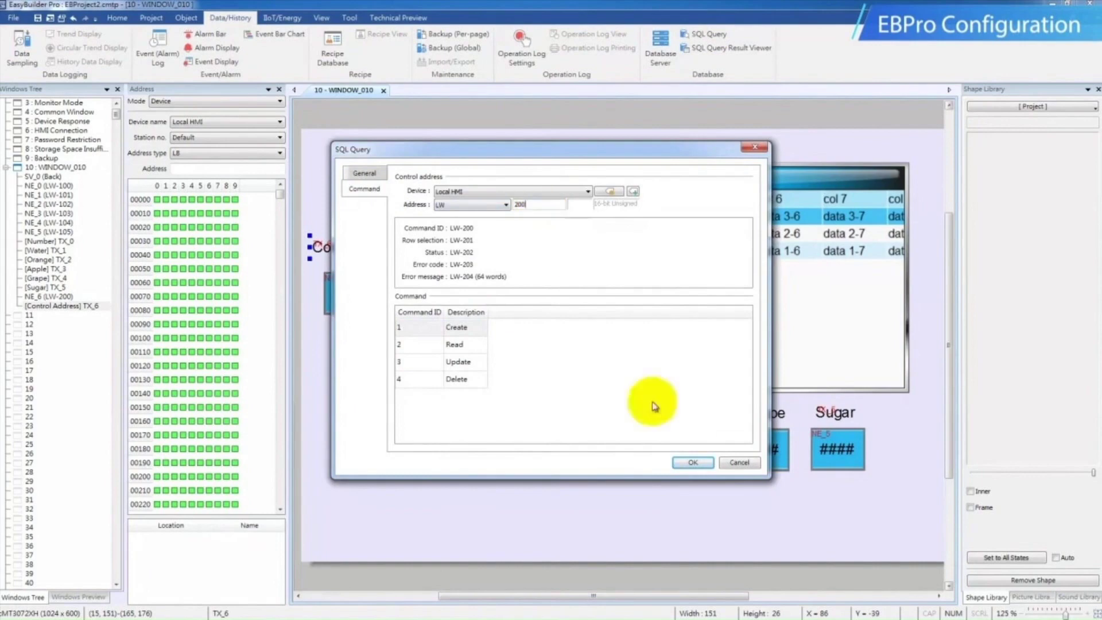
pyautogui.click(690, 462)
pyautogui.click(703, 421)
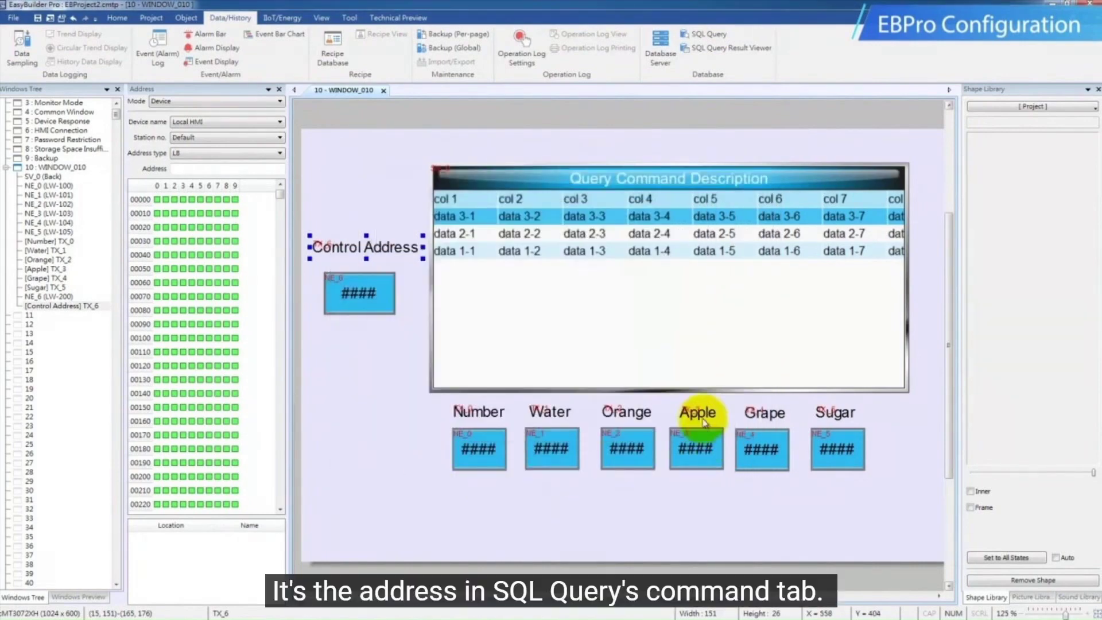
# Start the project's online simulation and check the Read command's ID in the SQL query's command list
pyautogui.click(151, 18)
pyautogui.click(143, 55)
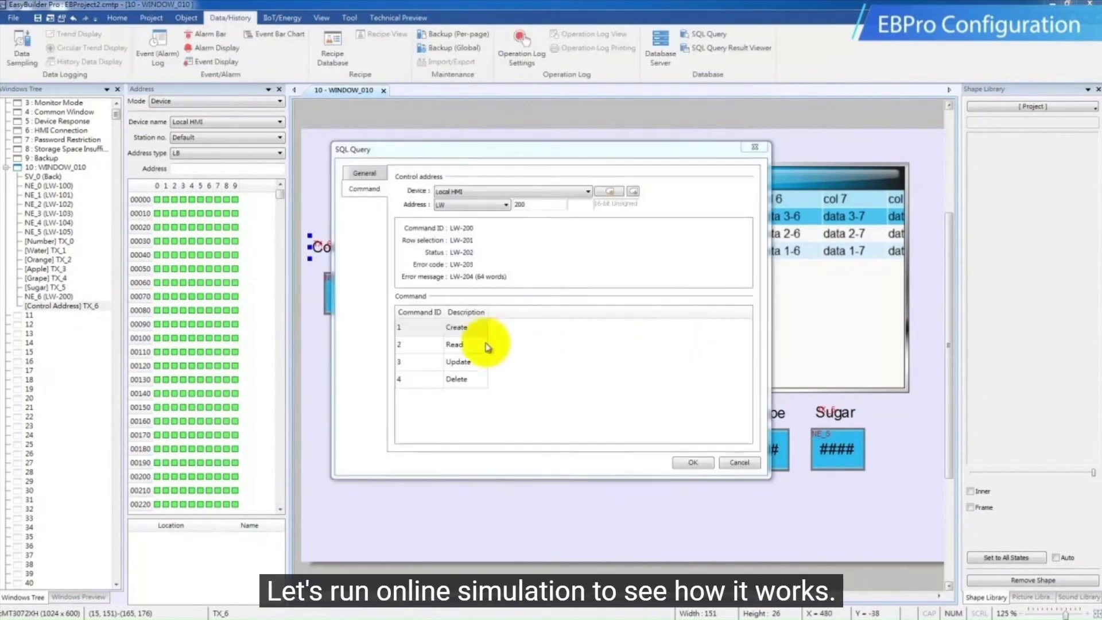
pyautogui.click(467, 345)
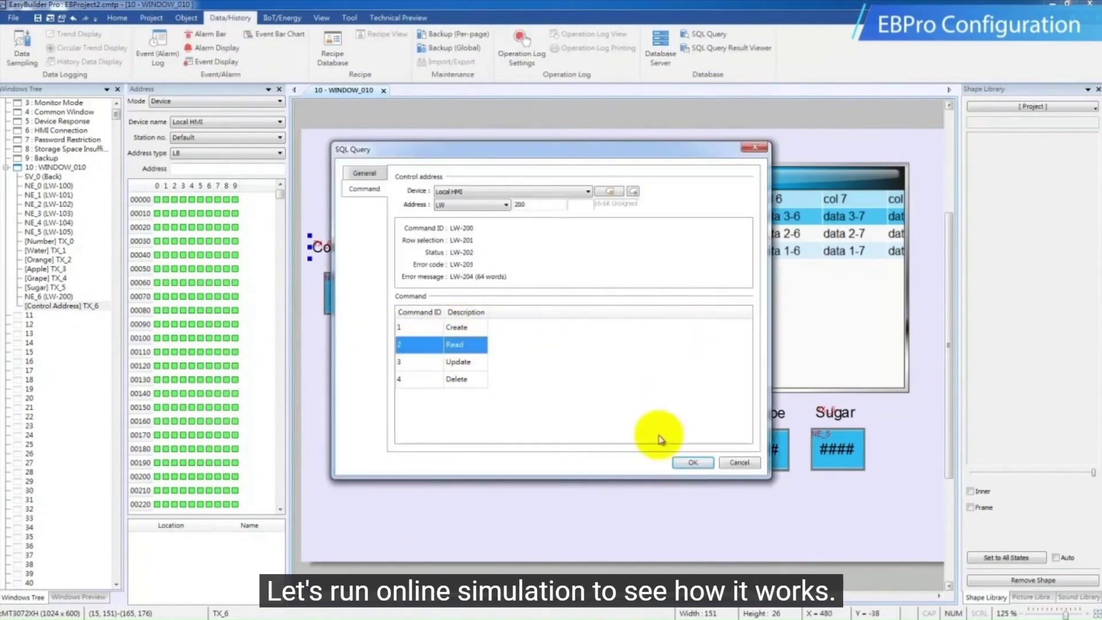
pyautogui.click(693, 462)
# Switch to the cMT Viewer simulation, read the recipes by setting the Control Address to 2, and select recipe rows 2 and 3 in turn
pyautogui.click(275, 609)
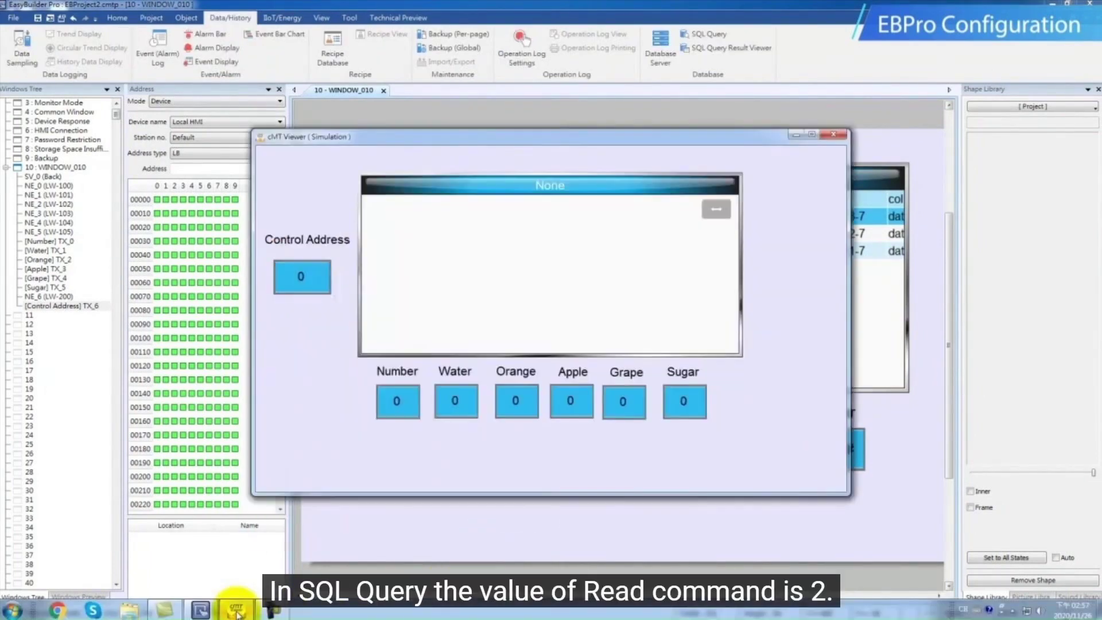
pyautogui.click(301, 276)
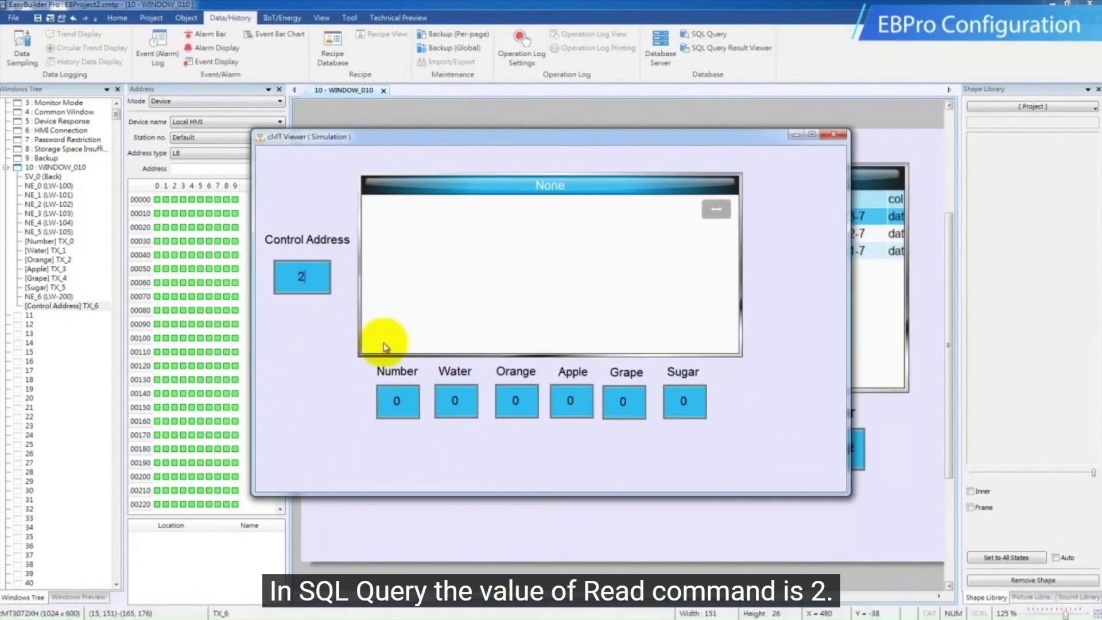
pyautogui.press('Return')
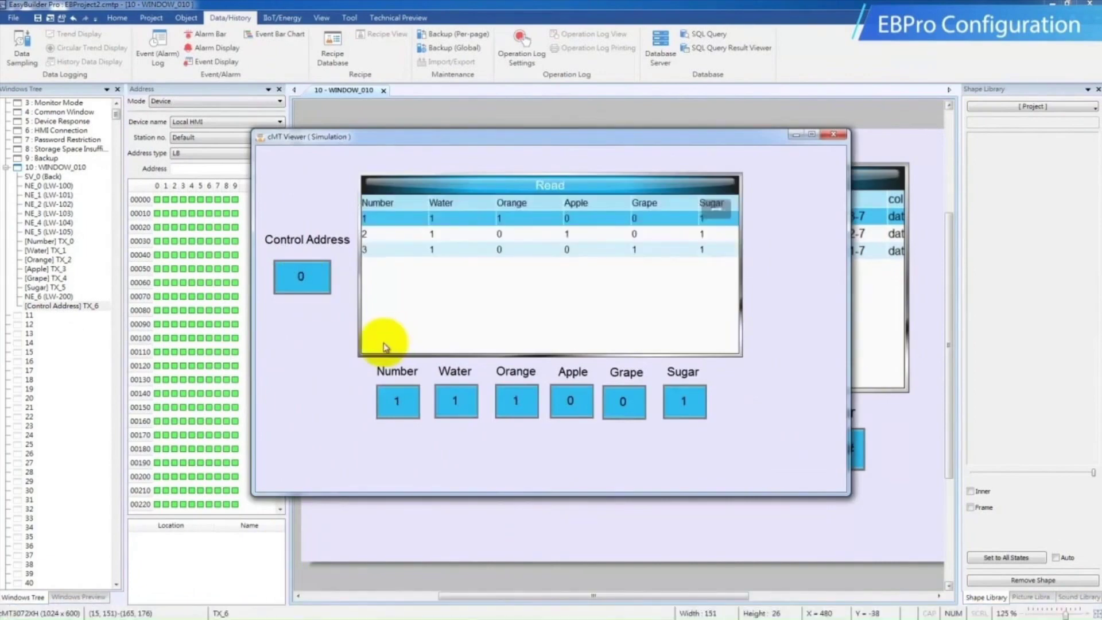
pyautogui.click(453, 234)
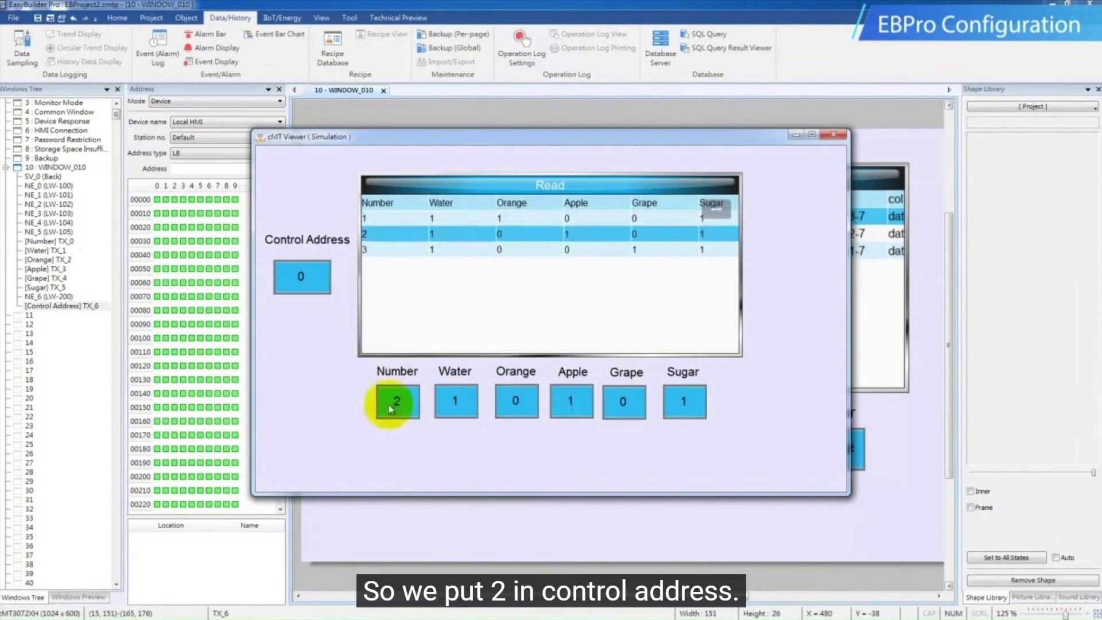
pyautogui.click(578, 250)
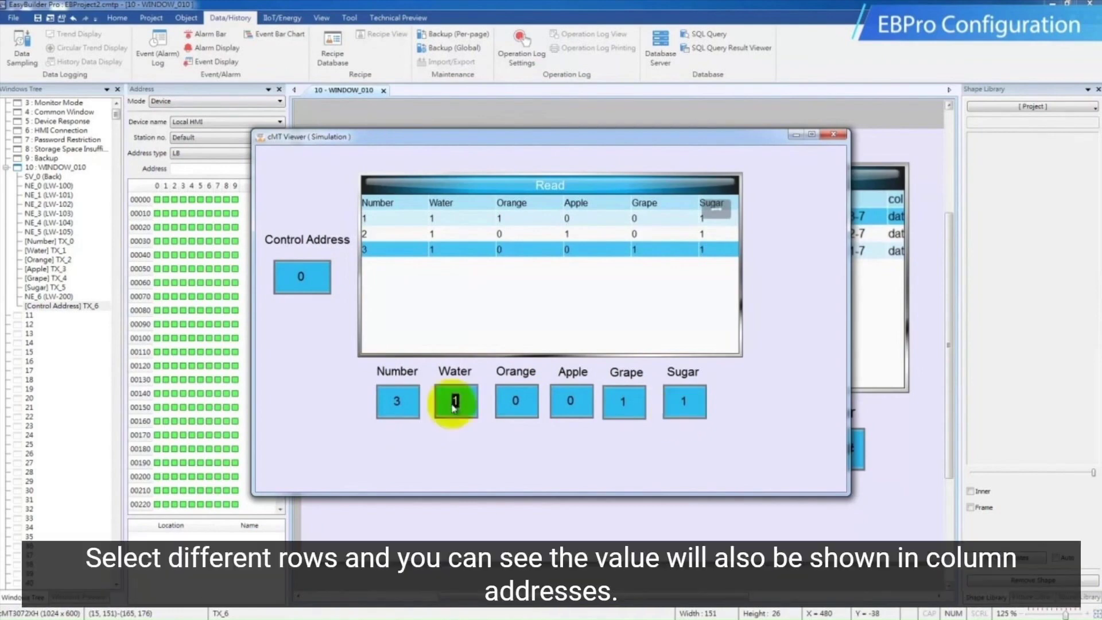
# Set Water to 2, Orange to 4, Apple to 5, Grape to 2 and Sugar to 10, then update recipe 3 by setting the Control Address to 3
pyautogui.press('Return')
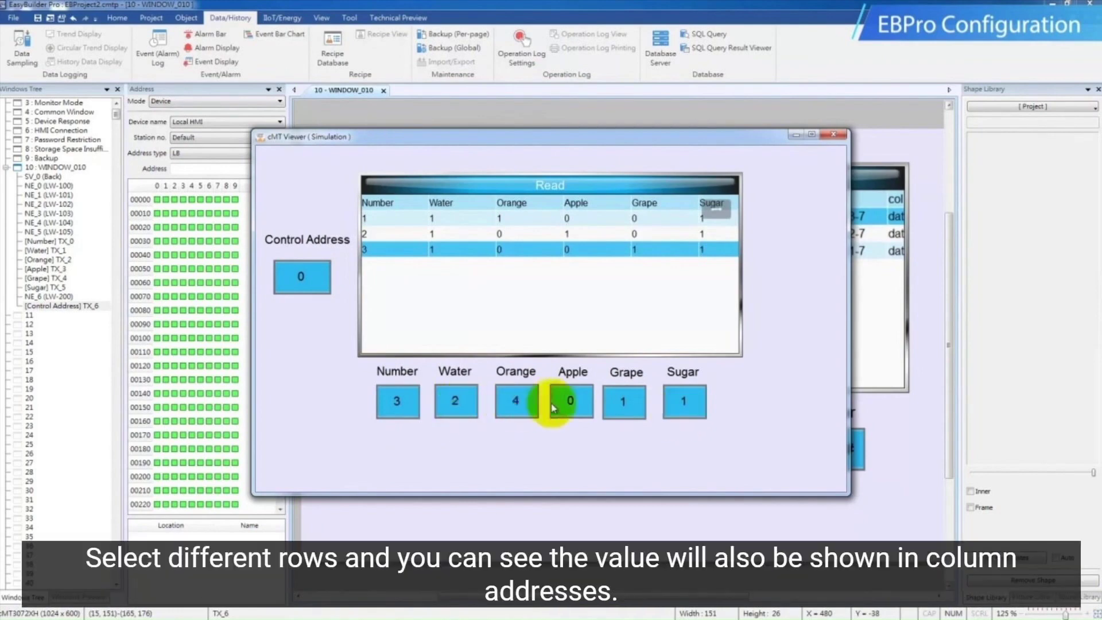
pyautogui.click(572, 406)
pyautogui.write('5')
pyautogui.press('Return')
pyautogui.click(623, 410)
pyautogui.write('2')
pyautogui.press('Return')
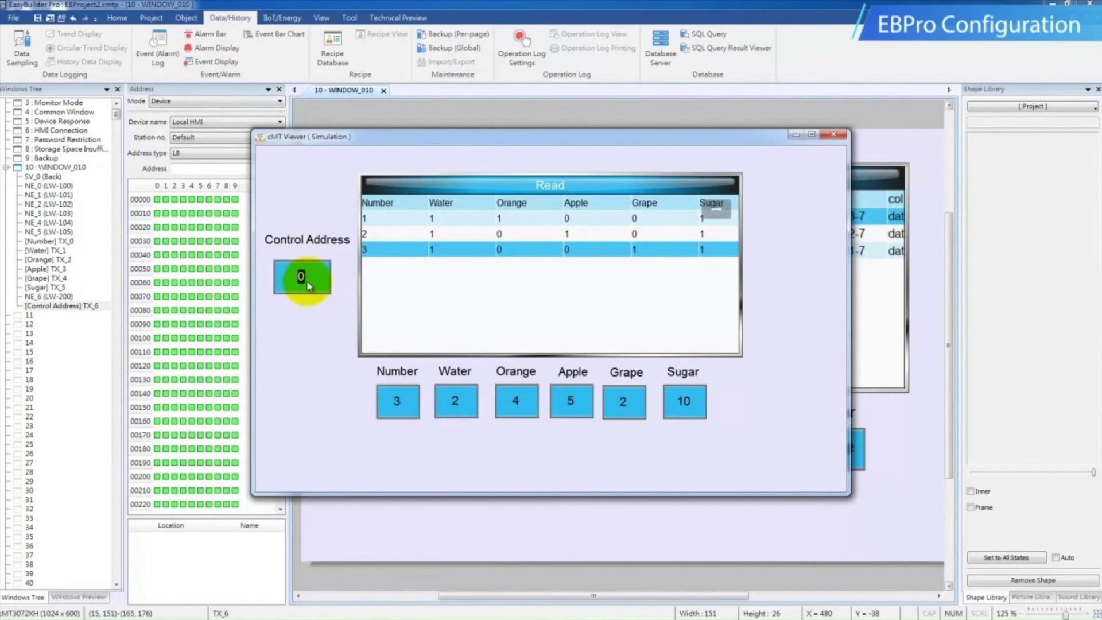
pyautogui.write('3')
pyautogui.press('Return')
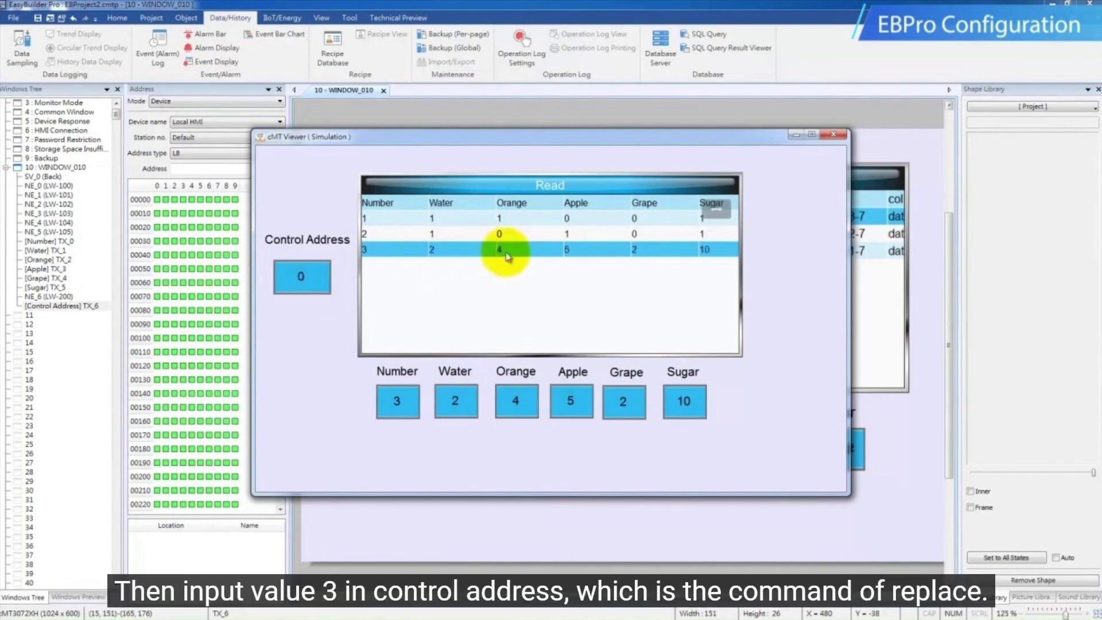